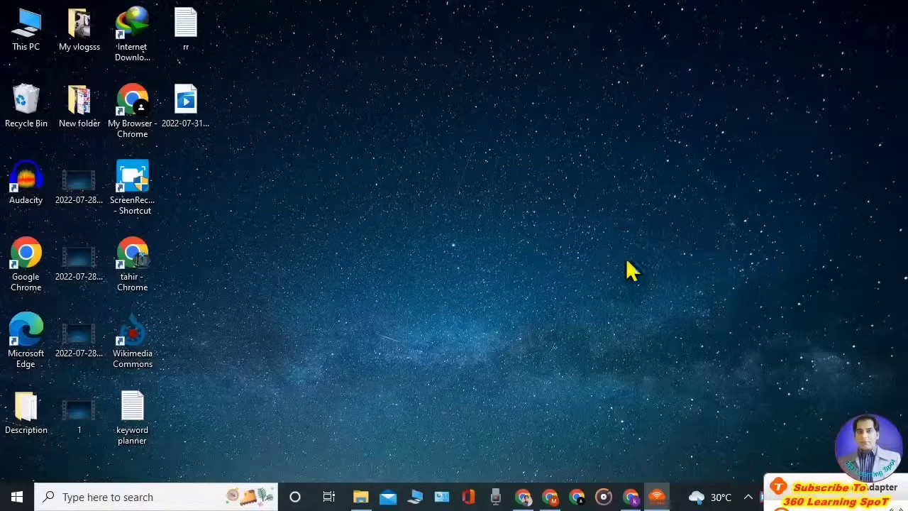
# Switch to the Chrome window with the keyword plan and review the keyword ideas for "youtube revenue increase".
pyautogui.click(632, 498)
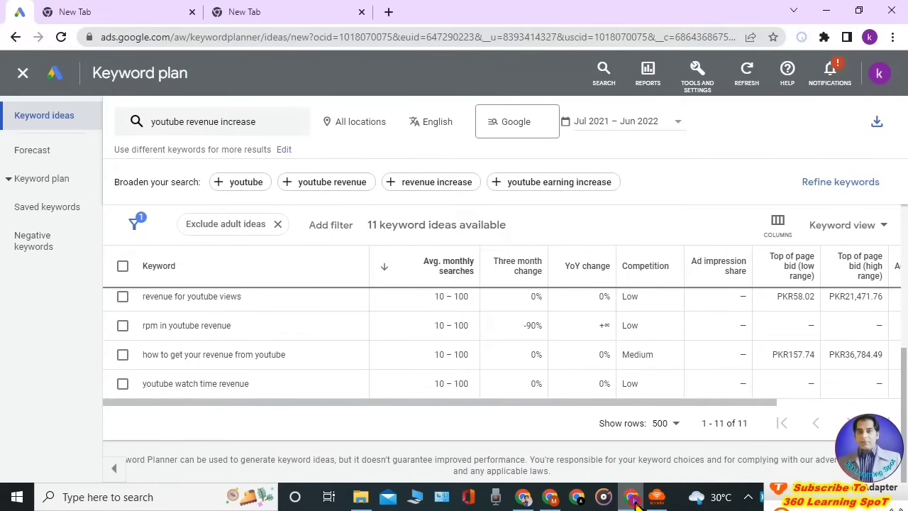
pyautogui.click(830, 6)
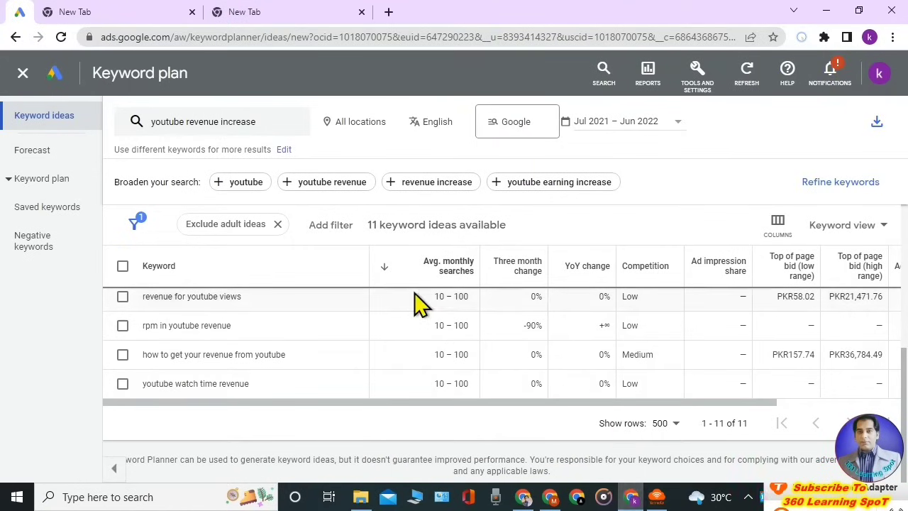
pyautogui.scroll(5, 419, 304)
pyautogui.scroll(-6, 419, 303)
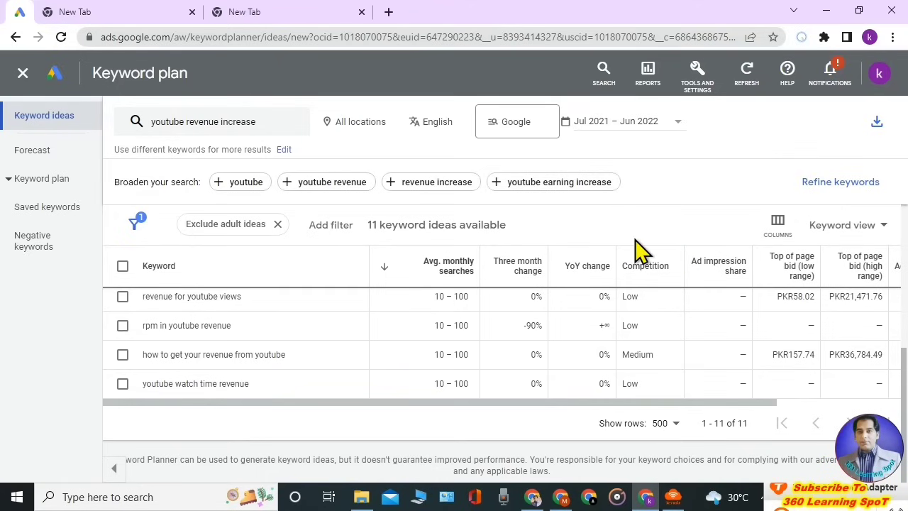
pyautogui.scroll(5, 637, 248)
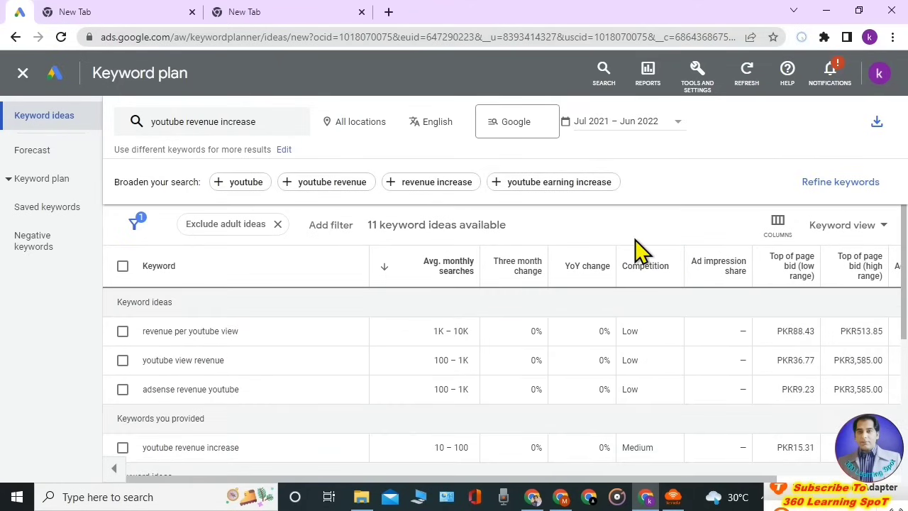
pyautogui.moveTo(385, 270)
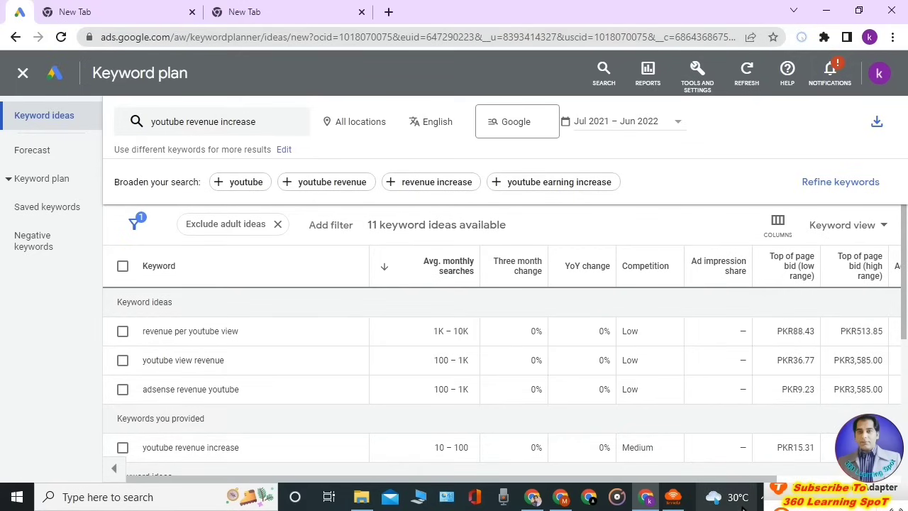
# Bring up the Tenda Network Adapter window and move it off the keyword ideas table to the edge of the screen.
pyautogui.click(673, 497)
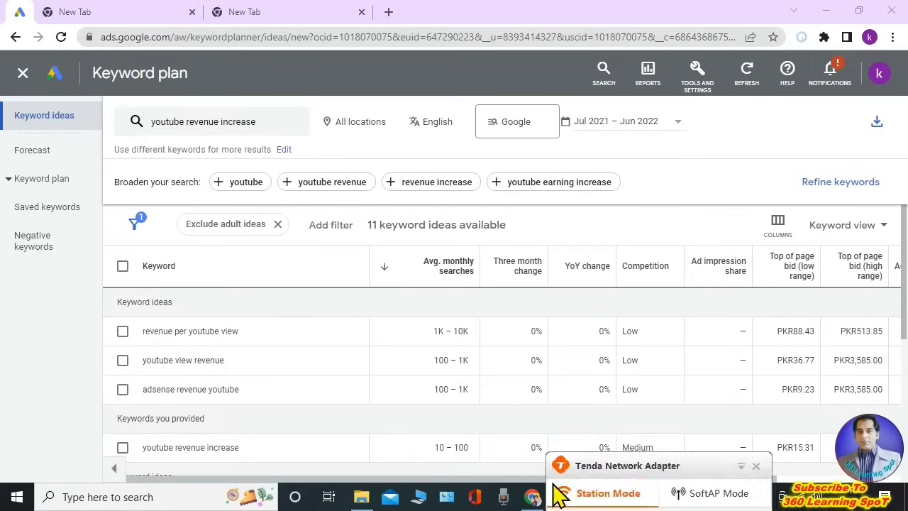
pyautogui.moveTo(561, 496); pyautogui.dragTo(128, 458)
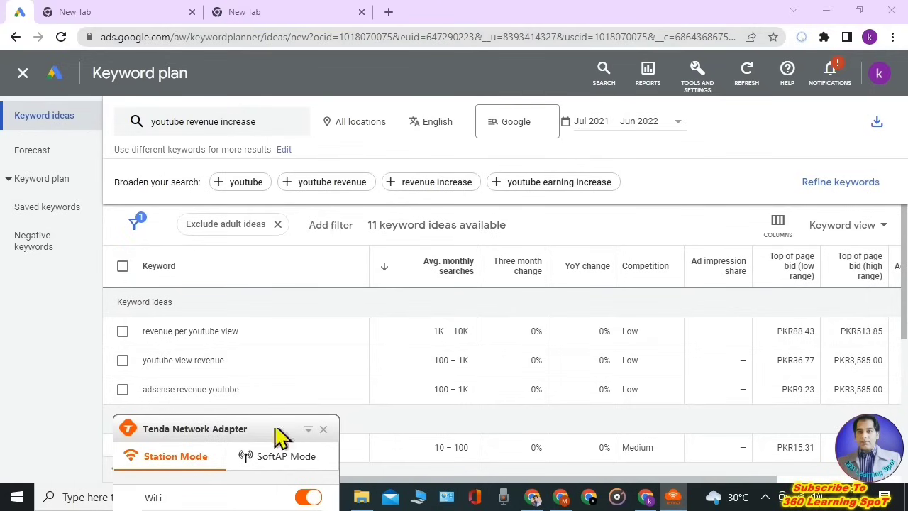
pyautogui.moveTo(277, 434); pyautogui.dragTo(15, 491)
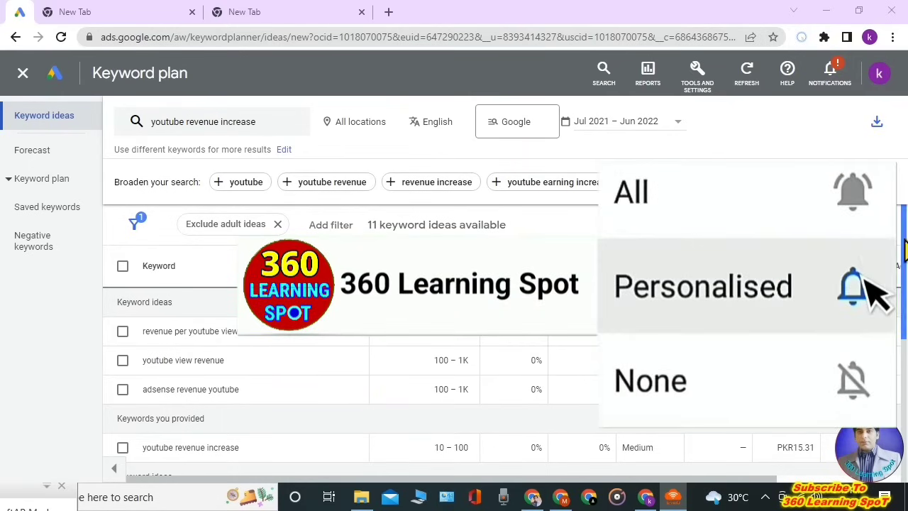
pyautogui.scroll(-3, 355, 383)
pyautogui.scroll(3, 890, 323)
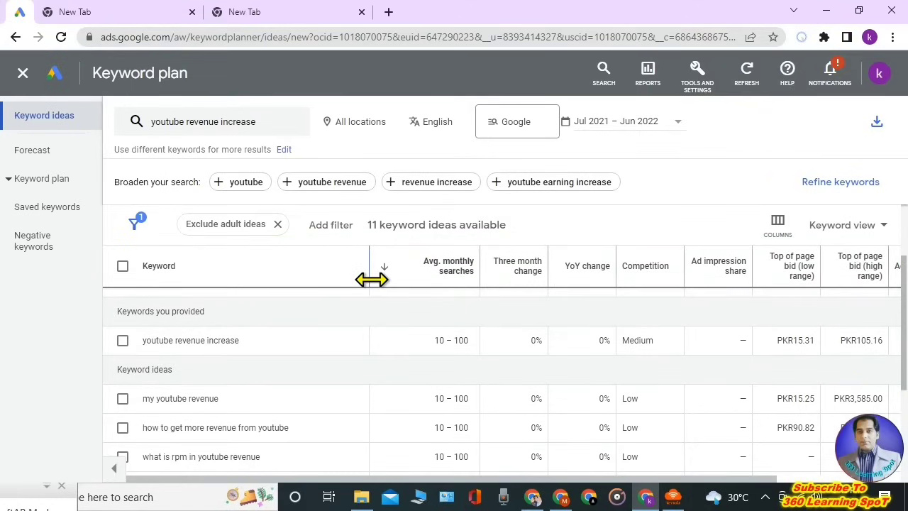
pyautogui.scroll(2, 371, 280)
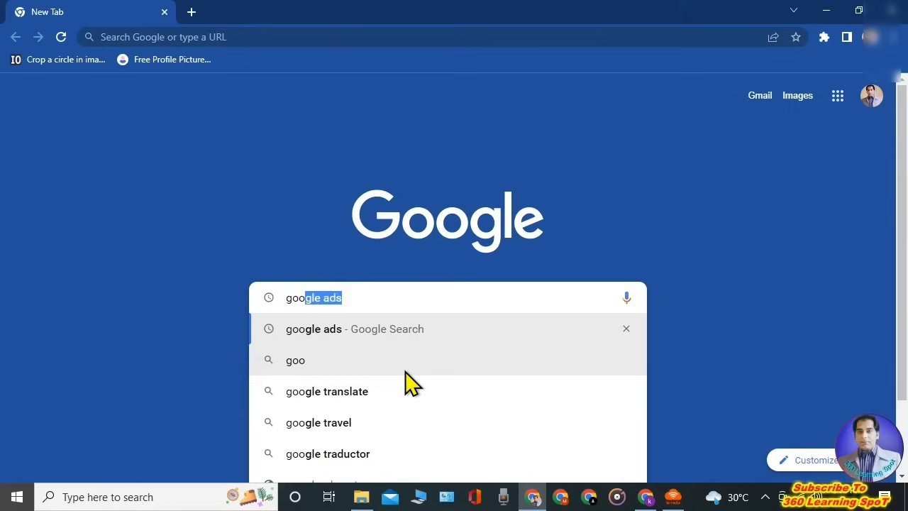
# Search Google for "google ads".
pyautogui.write('fl')
pyautogui.press('BackSpace')
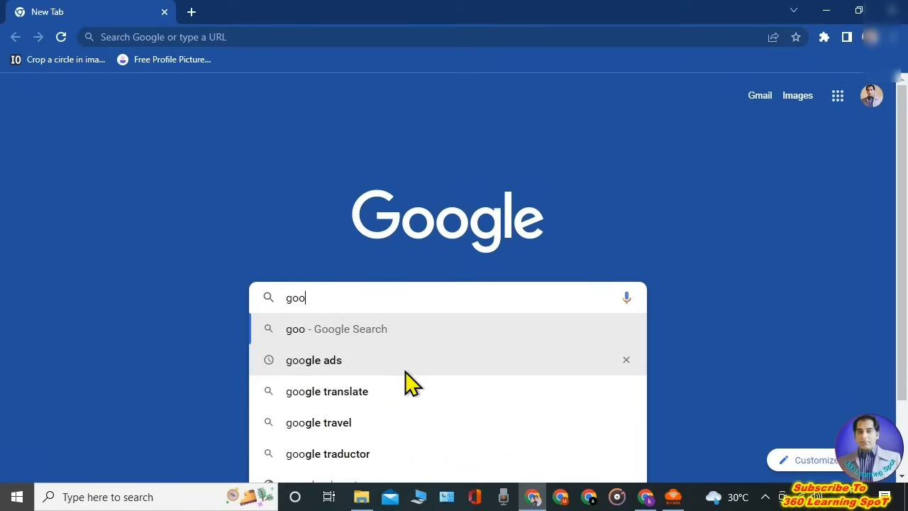
pyautogui.write('ge')
pyautogui.press('BackSpace')
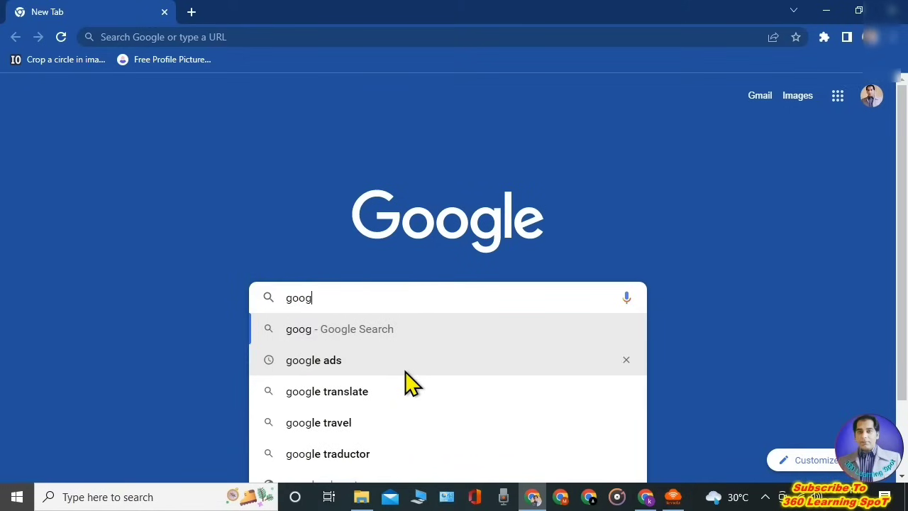
pyautogui.write('le as')
pyautogui.press('BackSpace')
pyautogui.write('d')
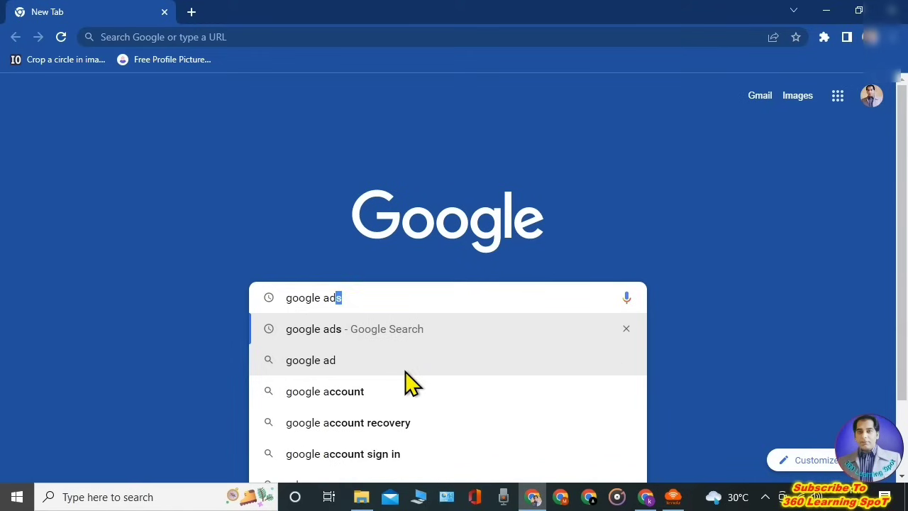
pyautogui.write('s')
pyautogui.press('Return')
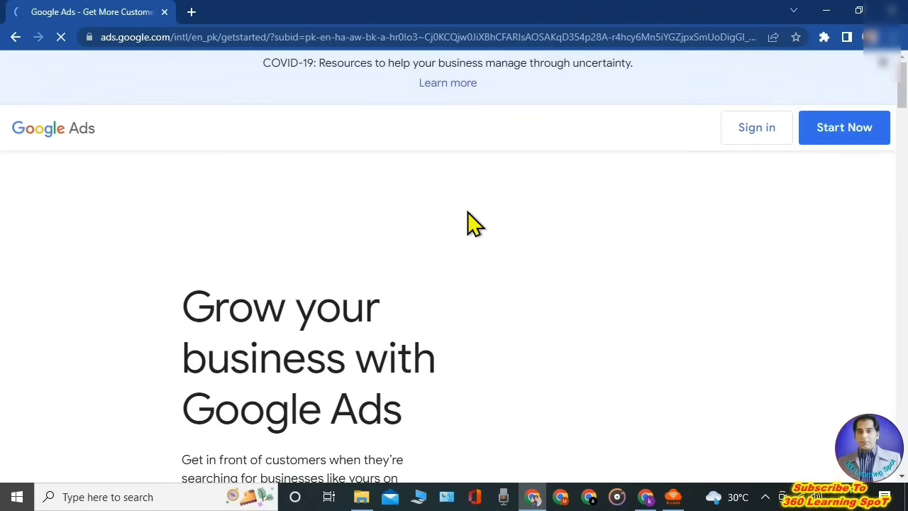
# Sign in on the Google Ads home page and start creating a new Google Ads account.
pyautogui.scroll(-5, 474, 224)
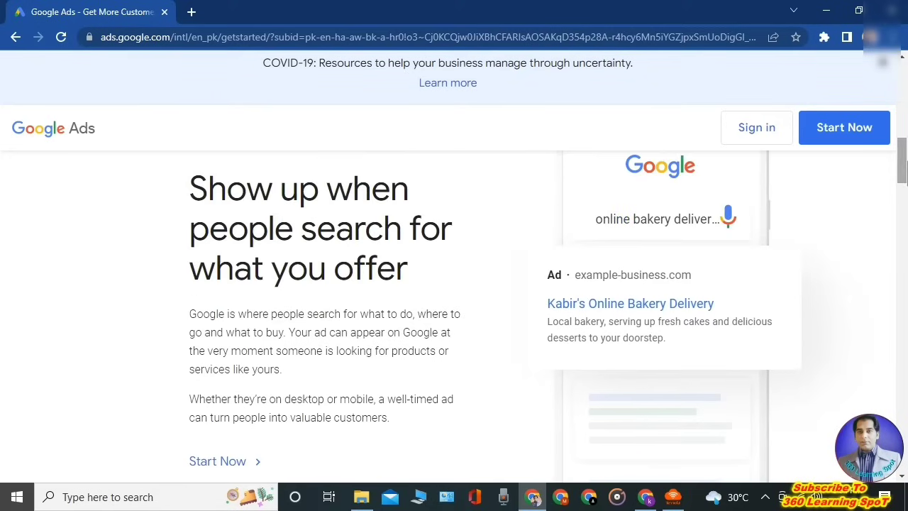
pyautogui.click(756, 142)
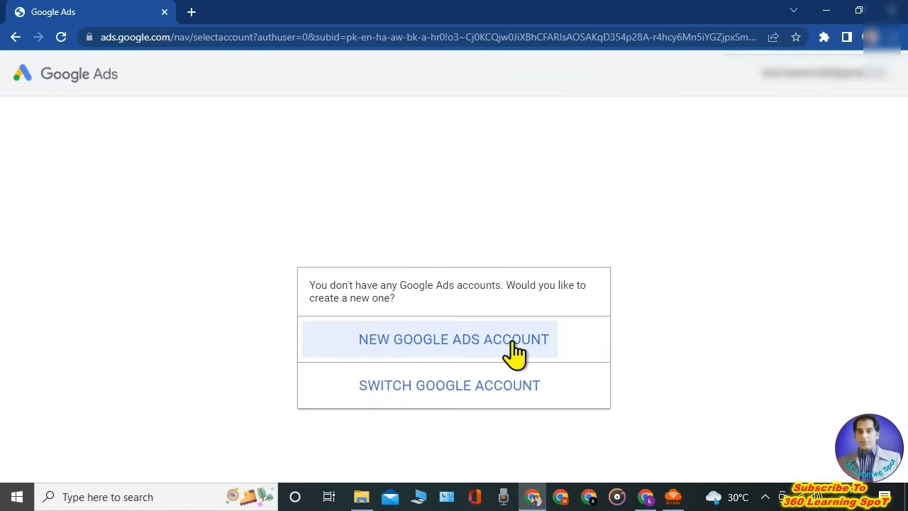
pyautogui.click(471, 343)
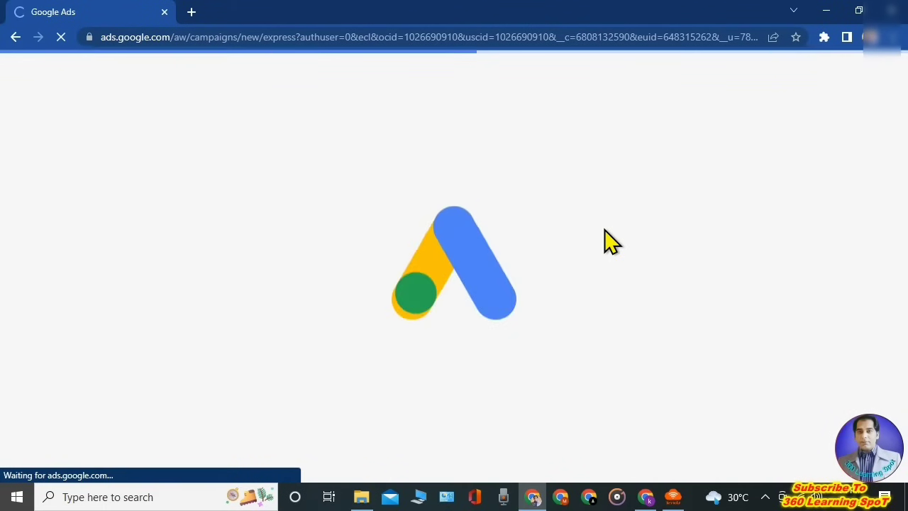
# Switch the new campaign setup to Expert Mode instead of entering a business name.
pyautogui.scroll(-1, 525, 369)
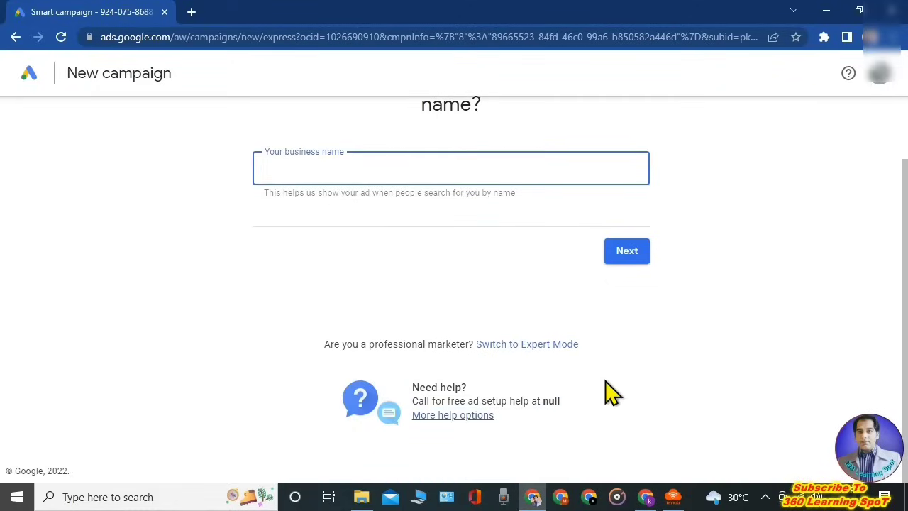
pyautogui.scroll(1, 630, 380)
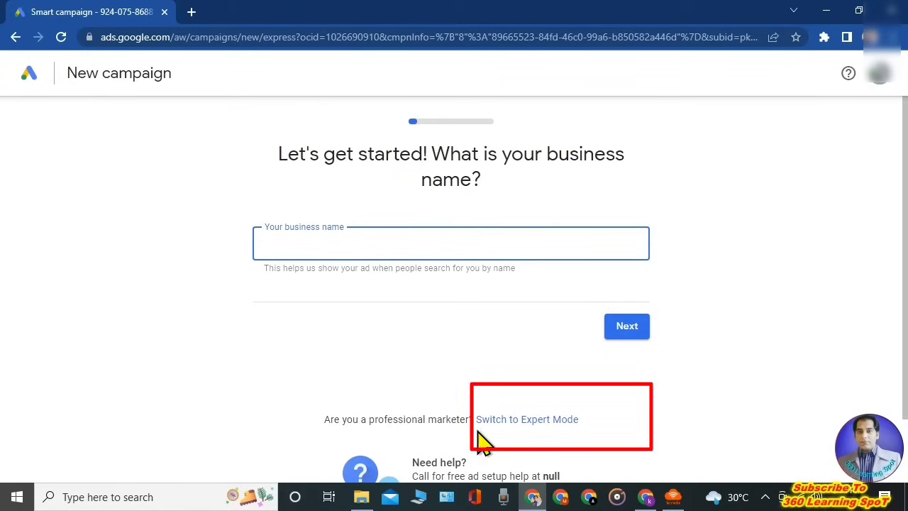
pyautogui.click(543, 423)
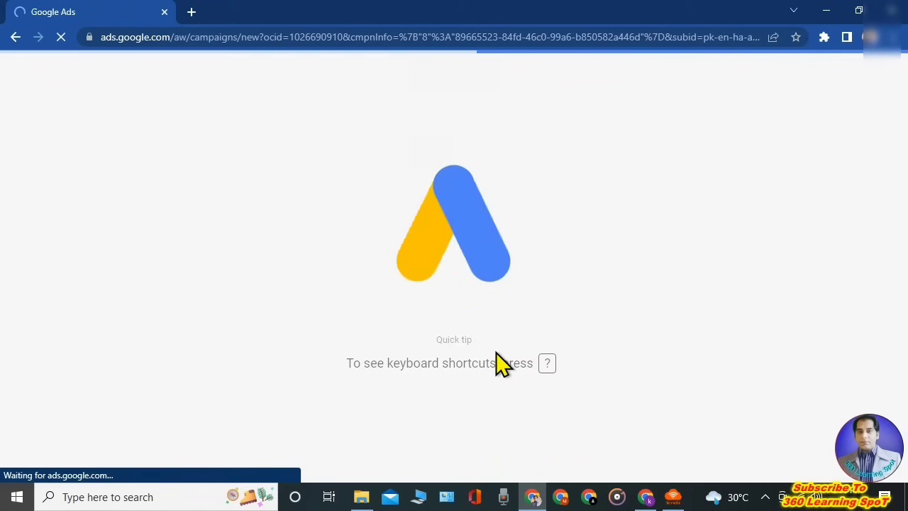
# Skip the campaign objectives and choose to create an account without a campaign.
pyautogui.scroll(-3, 487, 284)
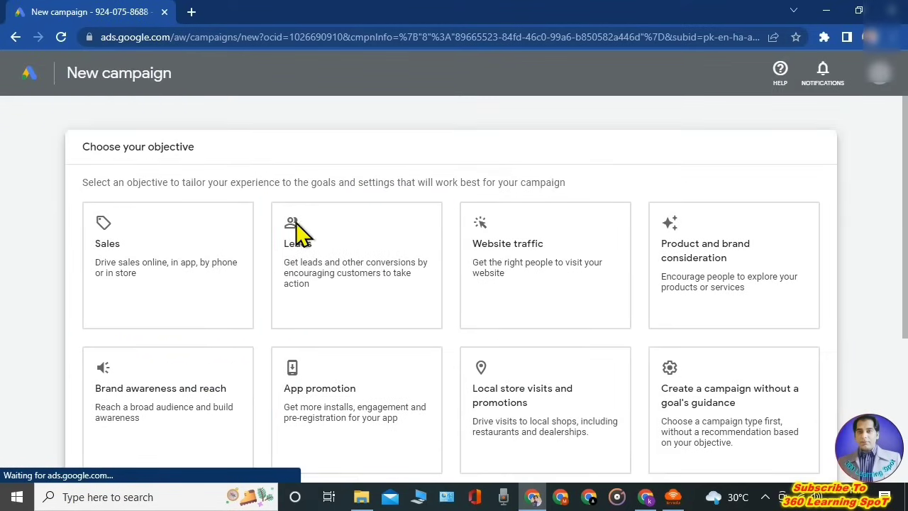
pyautogui.scroll(-1, 496, 283)
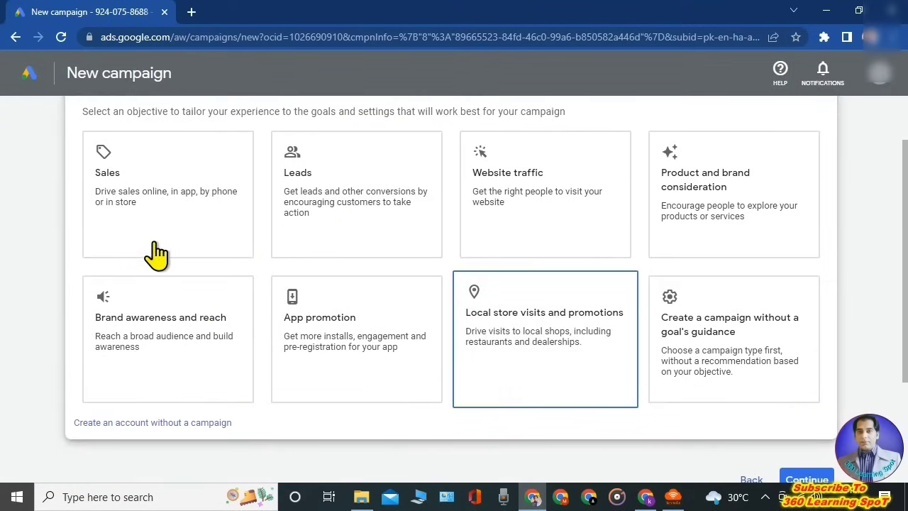
pyautogui.scroll(-2, 454, 300)
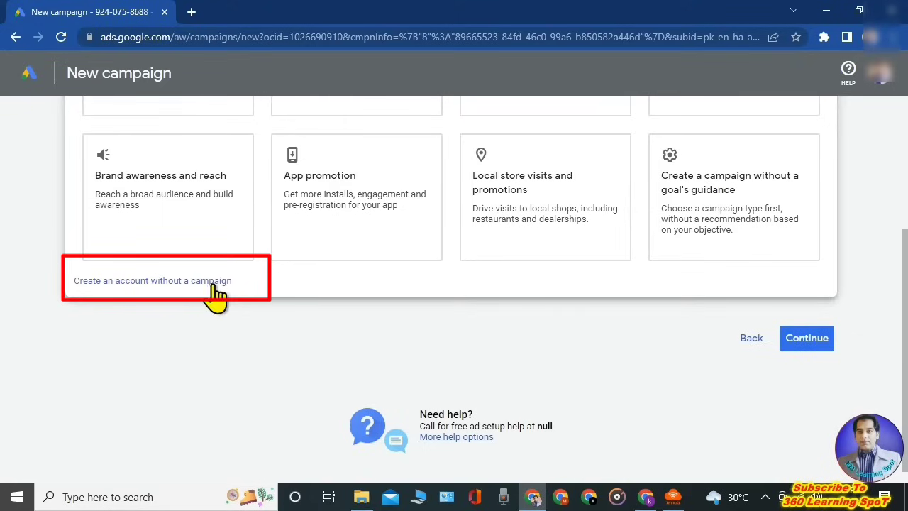
pyautogui.click(159, 282)
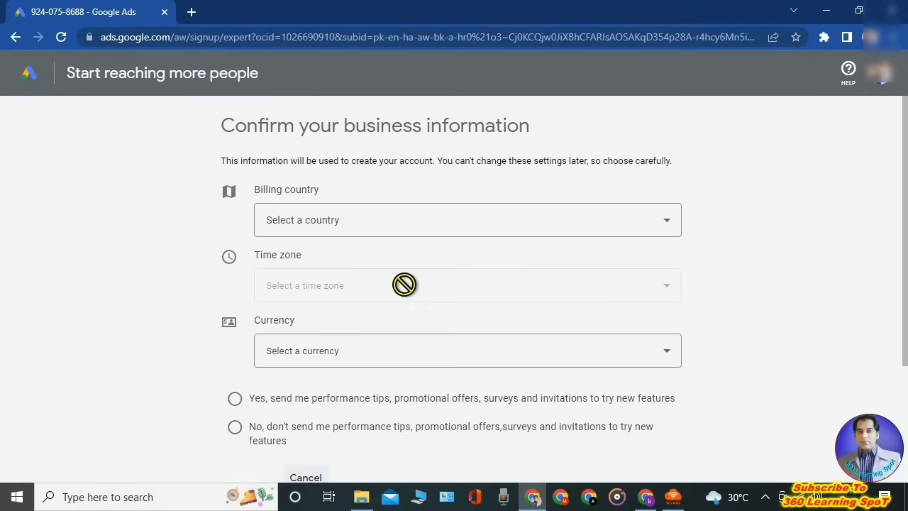
# Opt out of performance tips and promotional offers, and submit the business information for the new account.
pyautogui.scroll(-1, 500, 266)
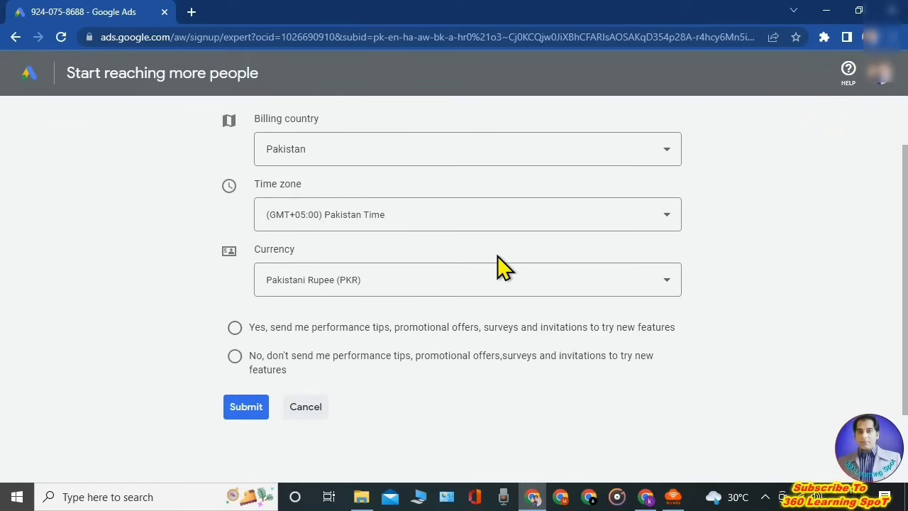
pyautogui.scroll(1, 500, 266)
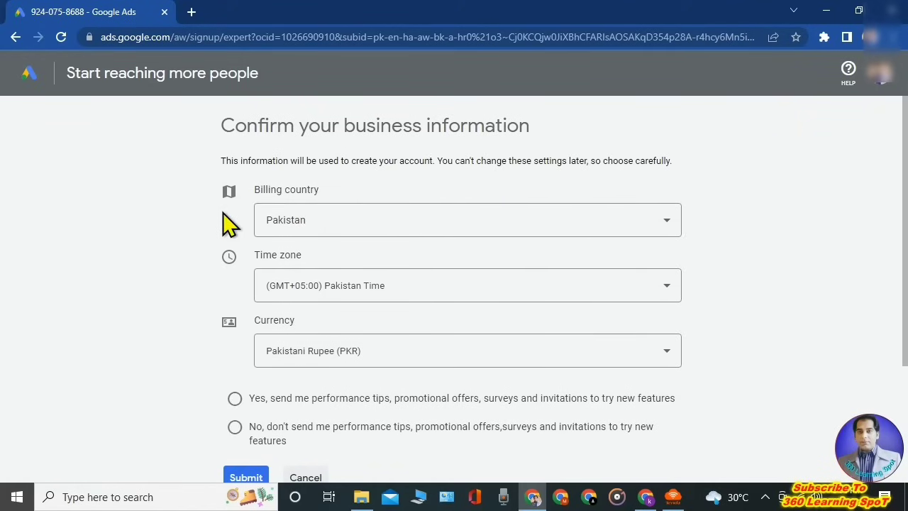
pyautogui.scroll(-1, 480, 325)
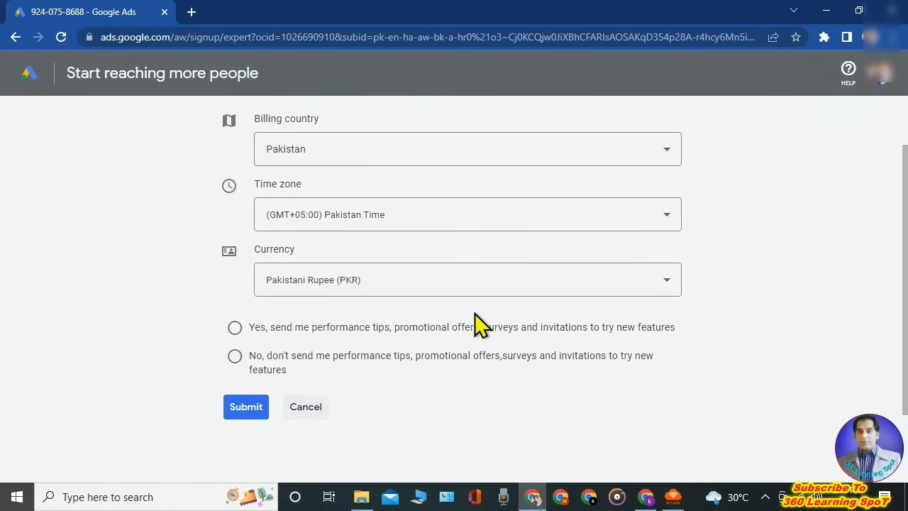
pyautogui.click(236, 357)
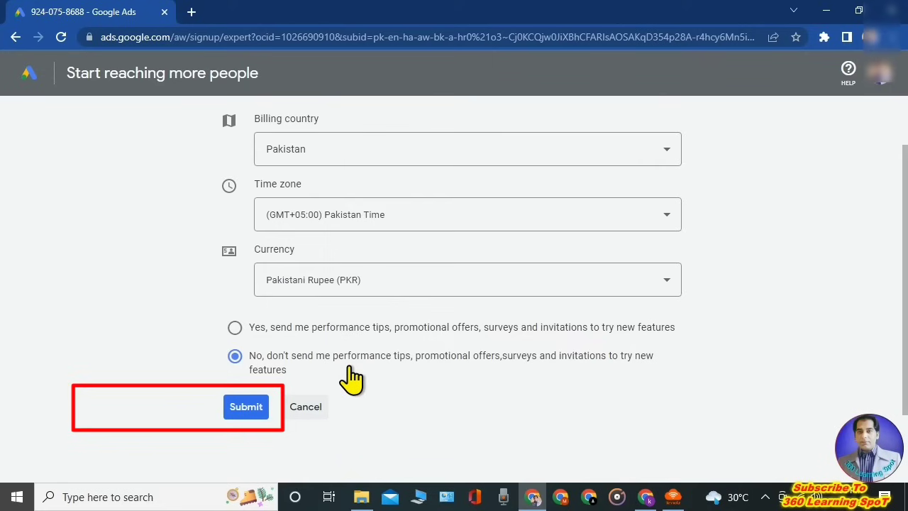
pyautogui.click(245, 409)
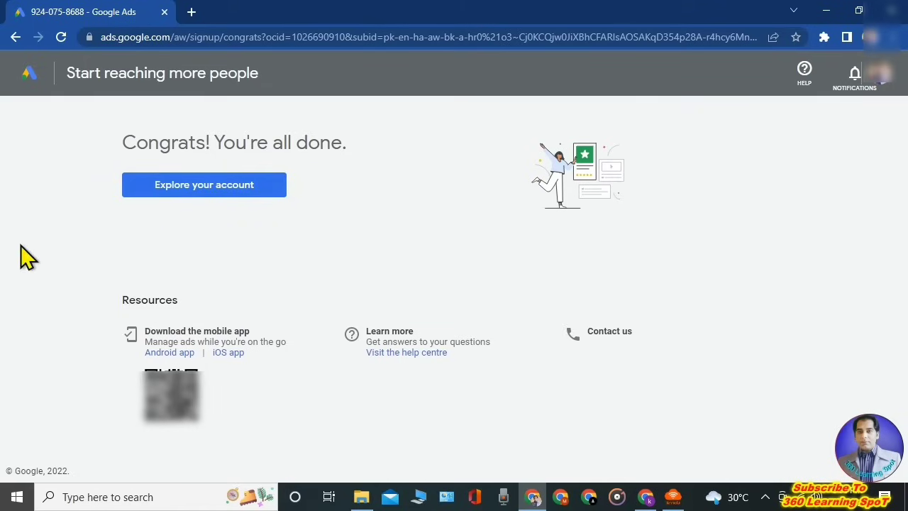
# Explore the newly created Google Ads account and open its Keyword Planner.
pyautogui.click(220, 186)
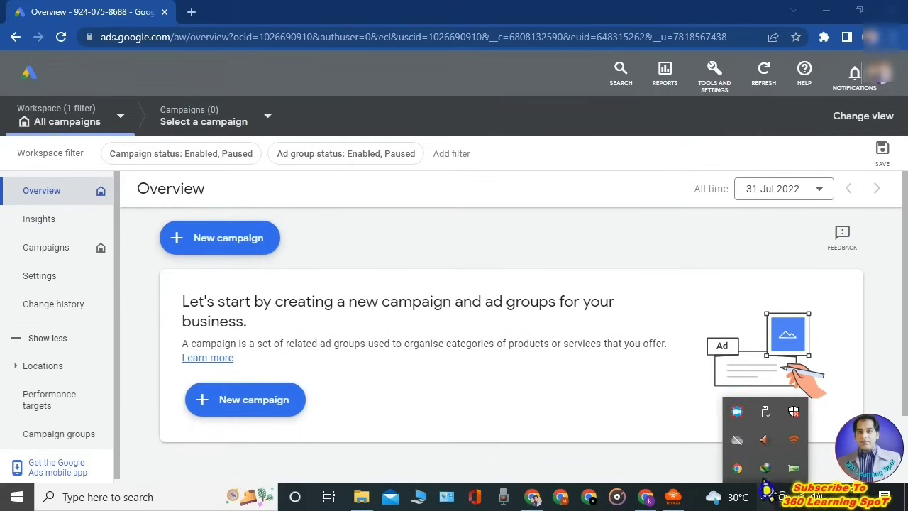
pyautogui.click(739, 411)
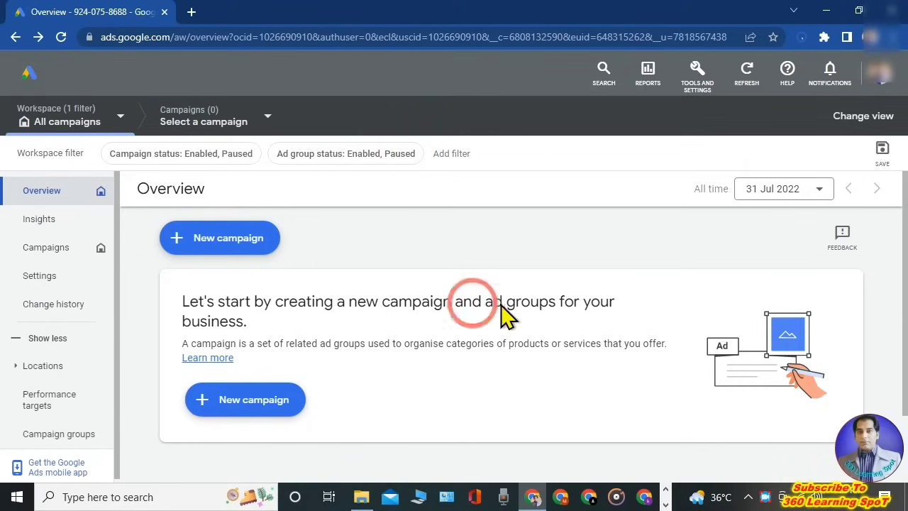
pyautogui.click(698, 88)
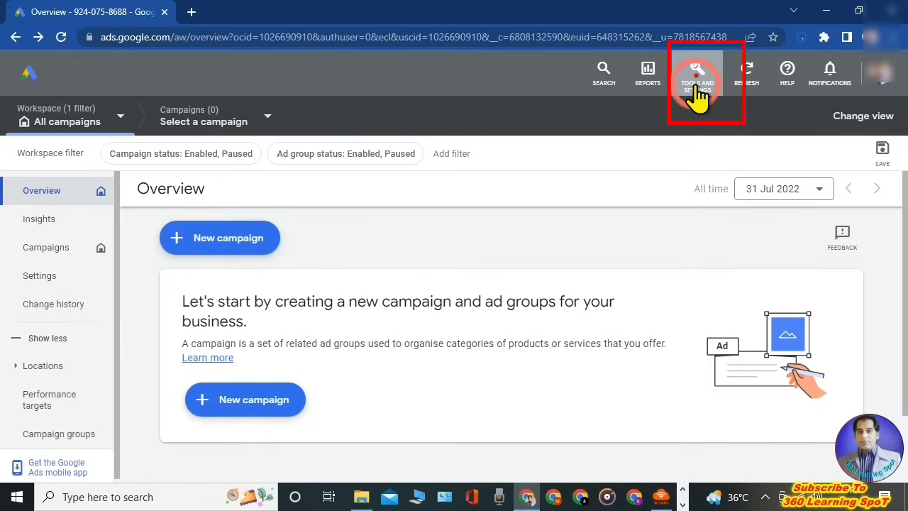
pyautogui.click(698, 89)
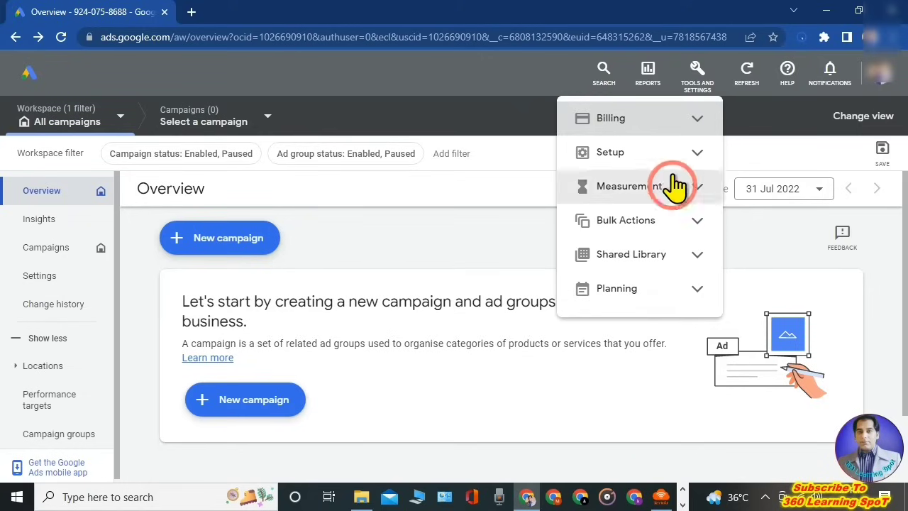
pyautogui.click(693, 298)
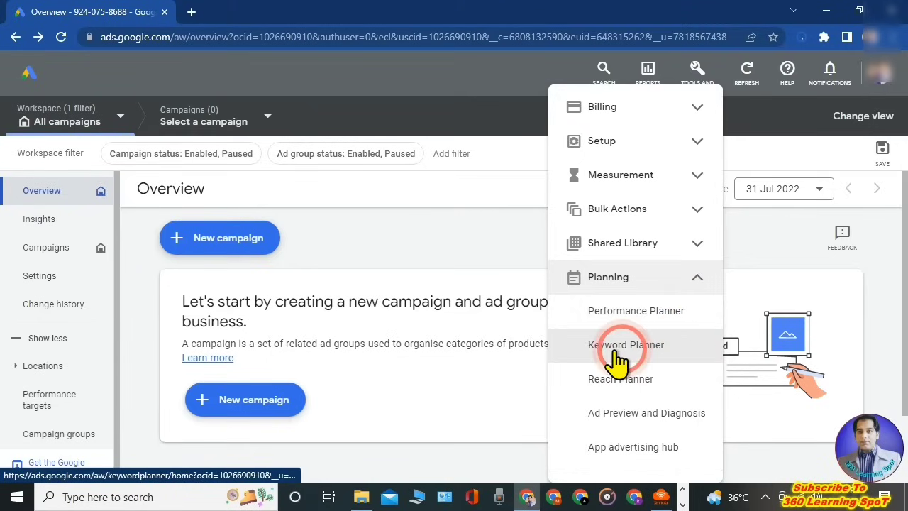
pyautogui.click(662, 358)
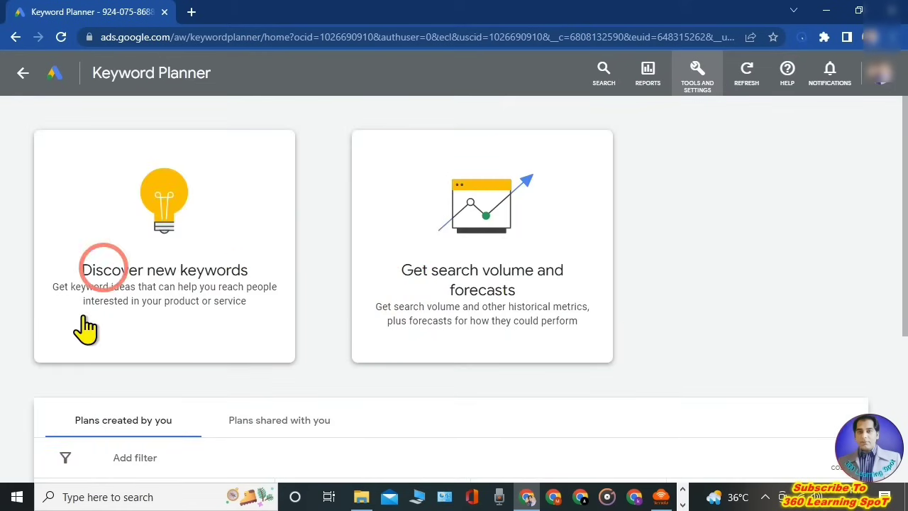
# Discover new keywords starting from "make money online" and "online earning", and get the results.
pyautogui.click(182, 325)
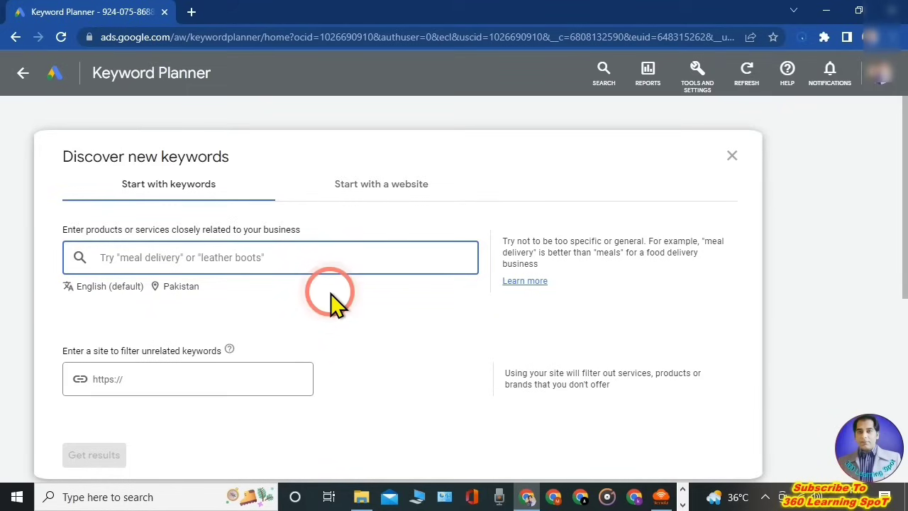
pyautogui.write('m')
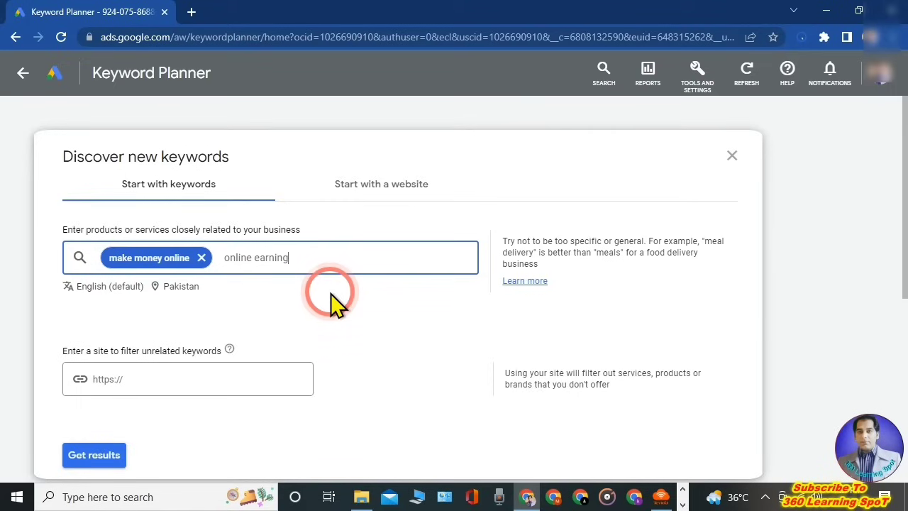
pyautogui.click(333, 302)
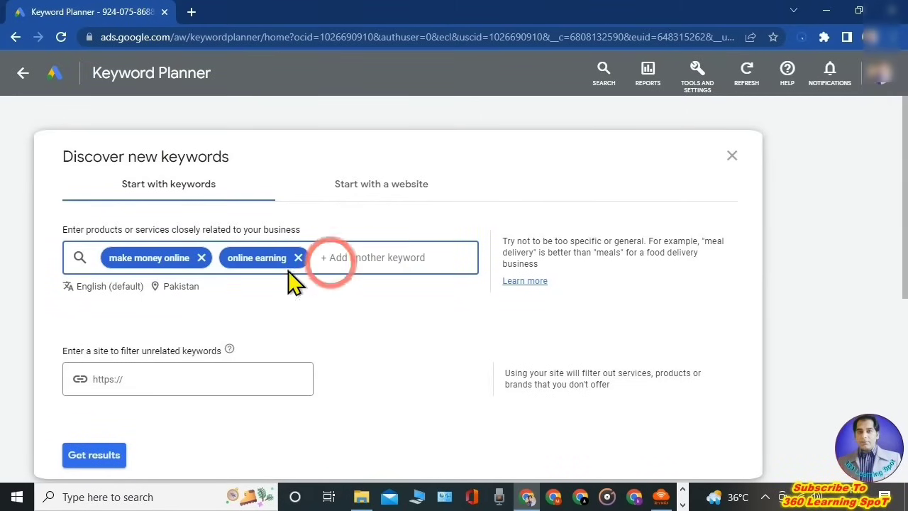
pyautogui.click(94, 457)
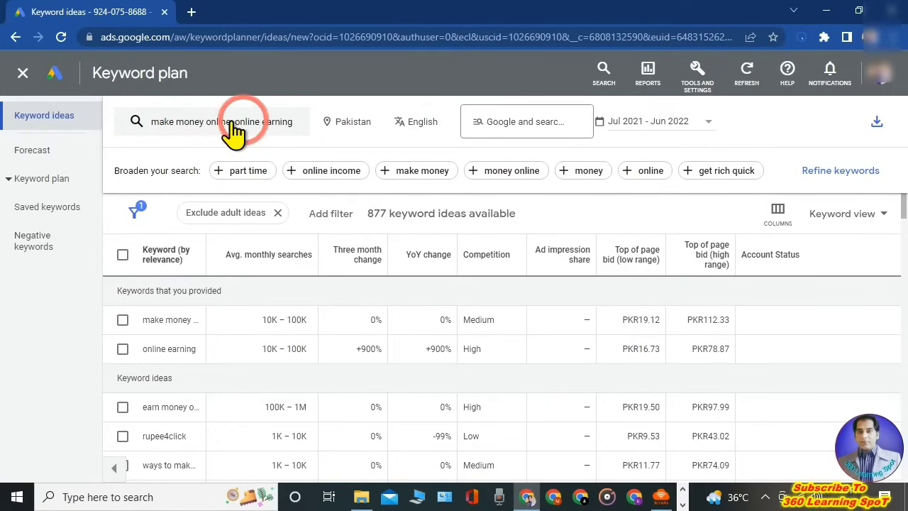
# Replace the "online earning" seed keyword with "make money" and get the updated keyword ideas.
pyautogui.click(267, 125)
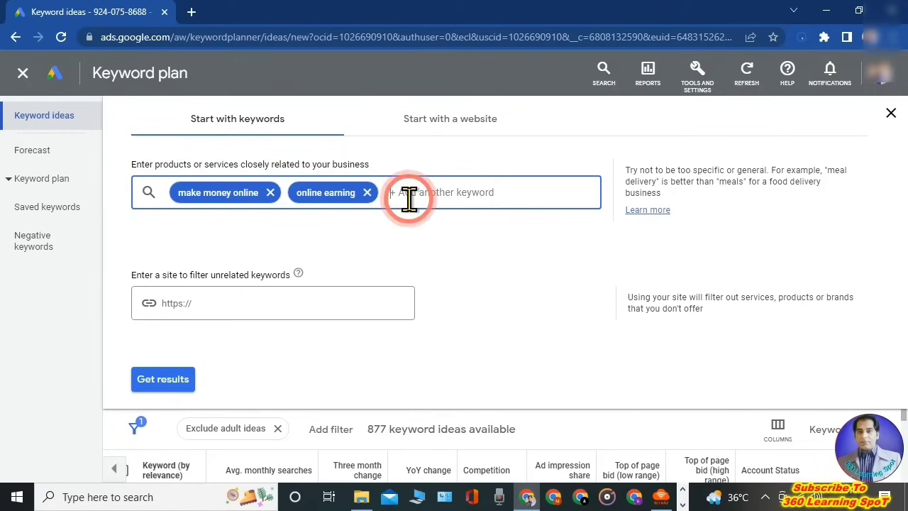
pyautogui.click(366, 193)
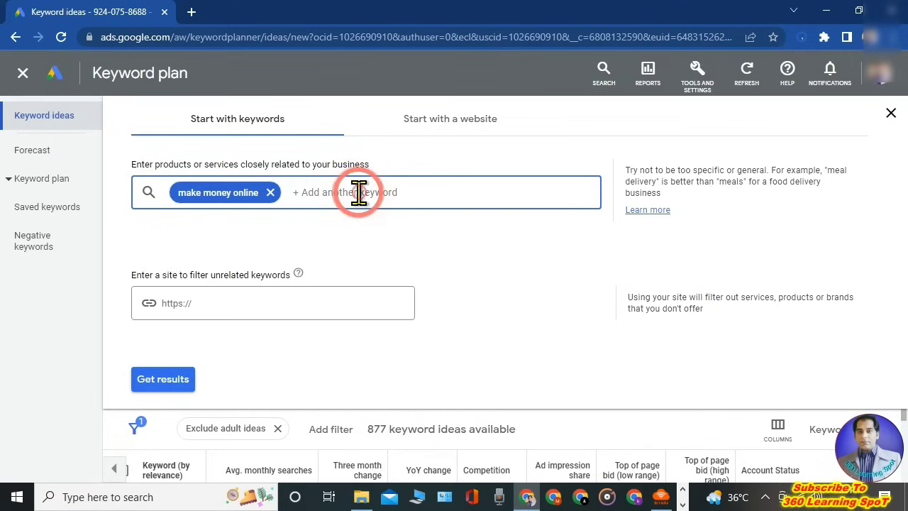
pyautogui.click(169, 384)
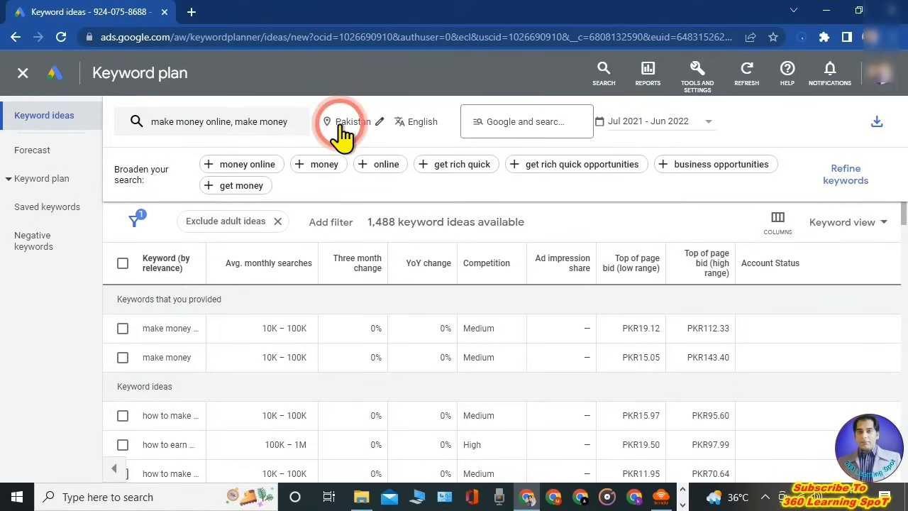
# Add the countries India and United States to the targeted locations alongside Pakistan, and save the location settings.
pyautogui.click(367, 126)
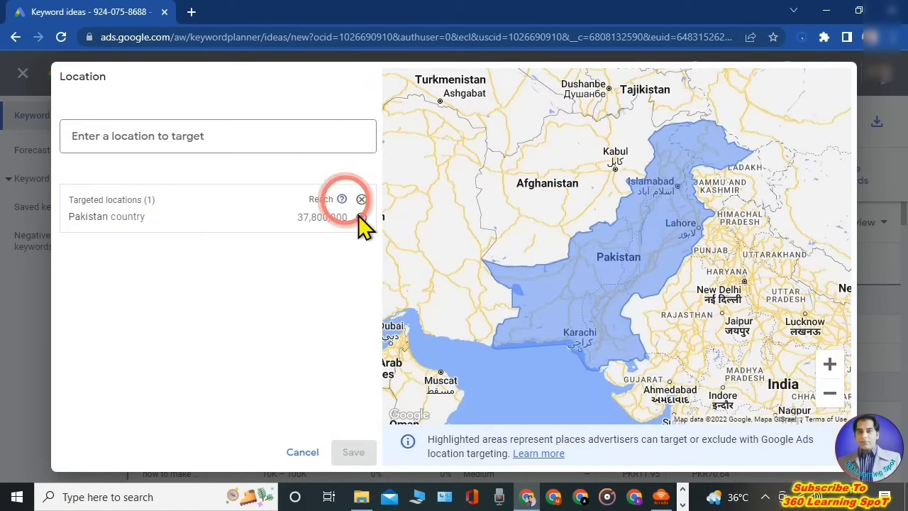
pyautogui.click(196, 138)
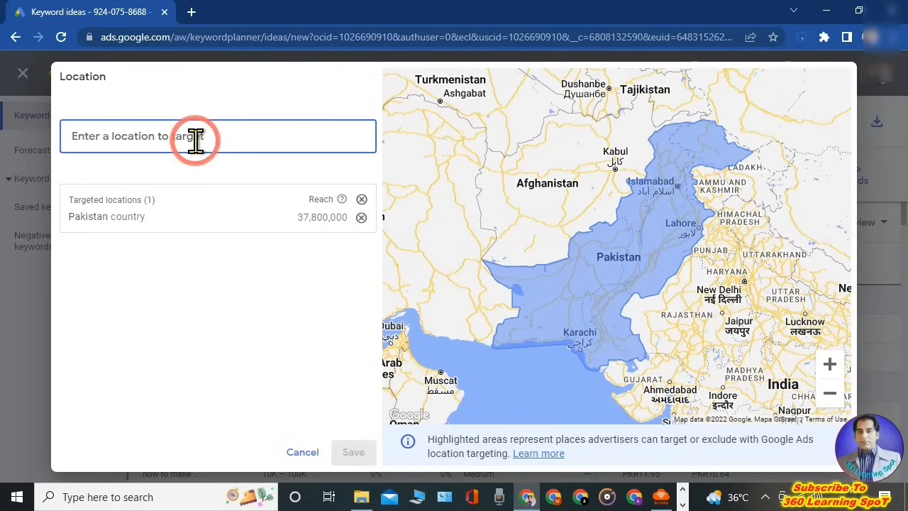
pyautogui.write('india')
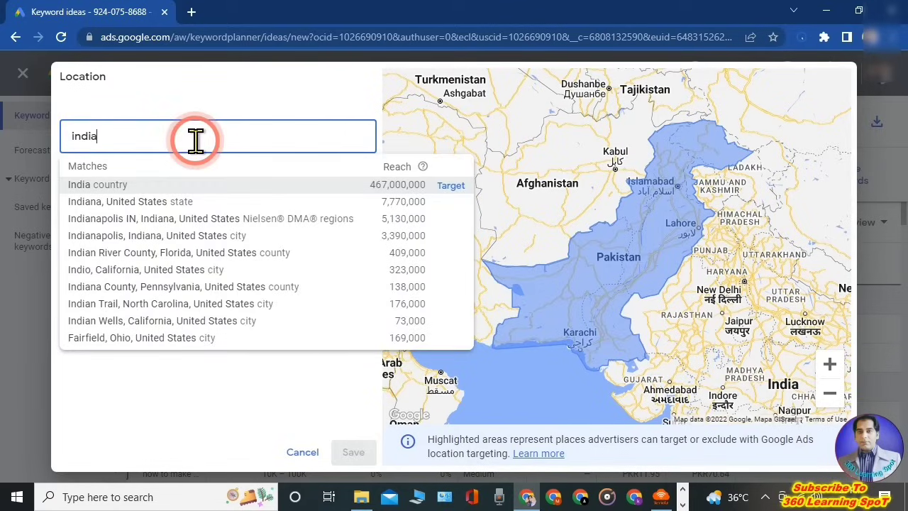
pyautogui.press('Return')
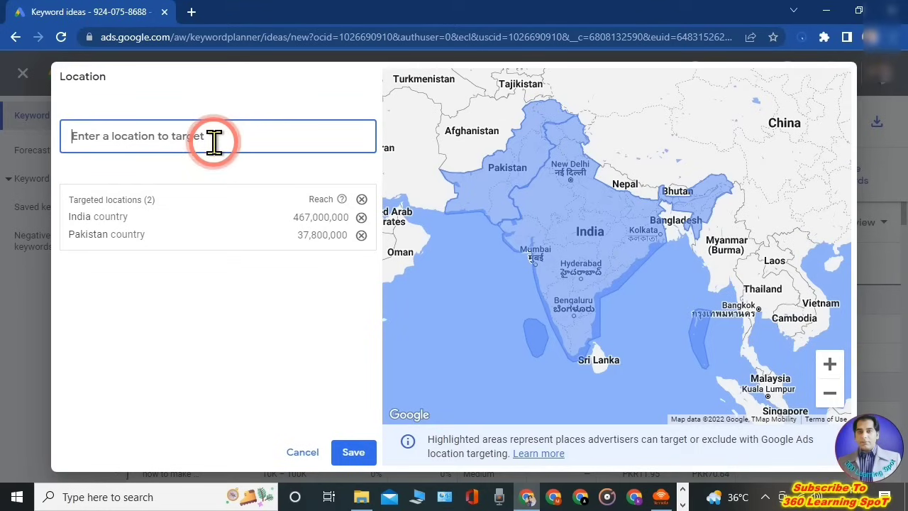
pyautogui.write('us')
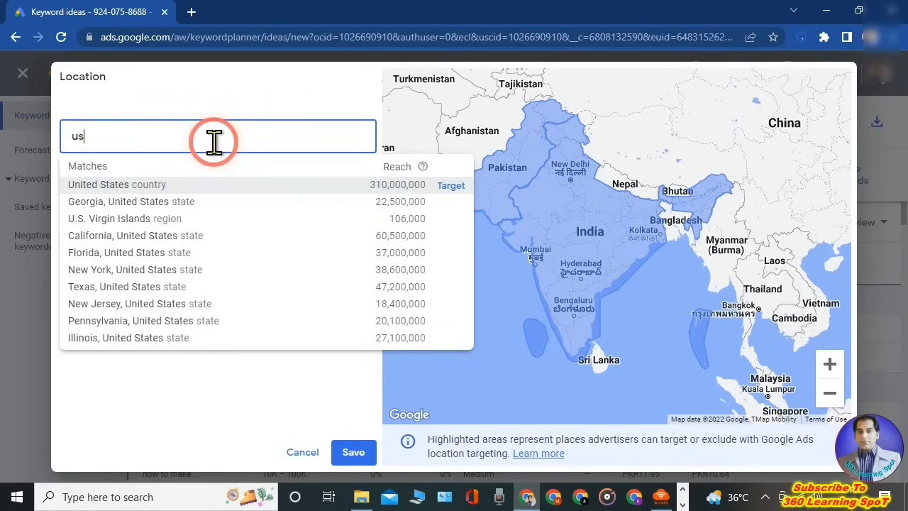
pyautogui.press('Return')
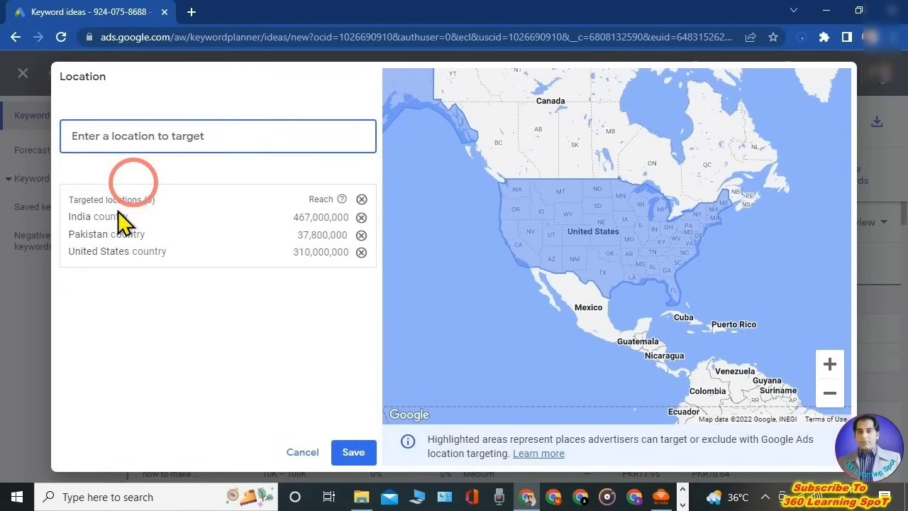
pyautogui.click(353, 453)
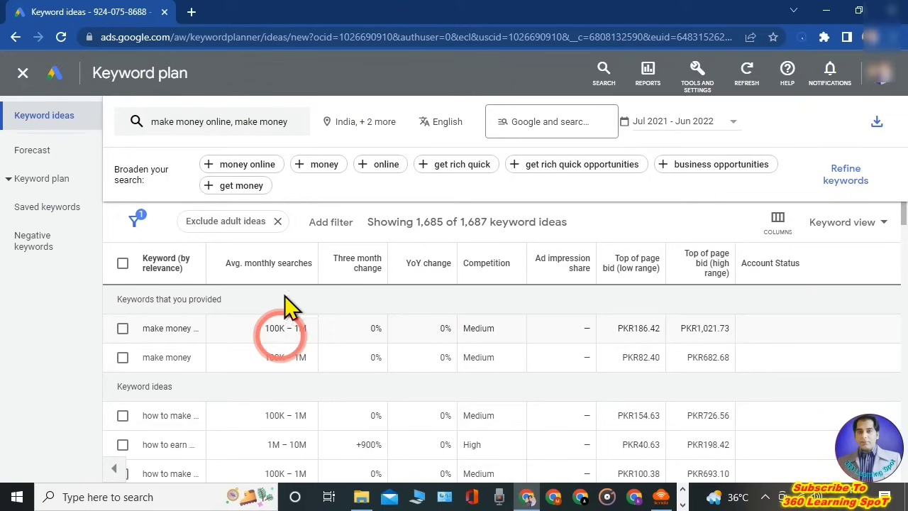
# Remove all targeted locations so the keyword ideas cover all countries and territories, and save.
pyautogui.click(366, 122)
pyautogui.click(358, 199)
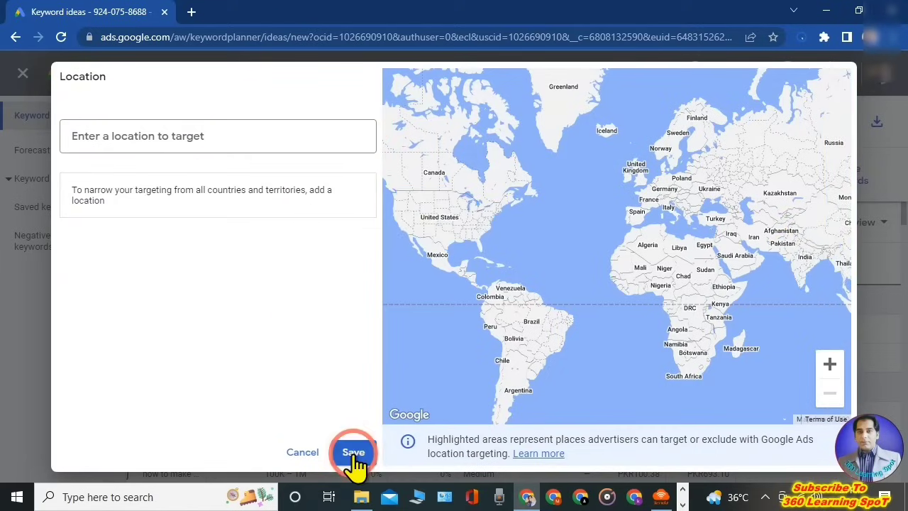
pyautogui.click(353, 454)
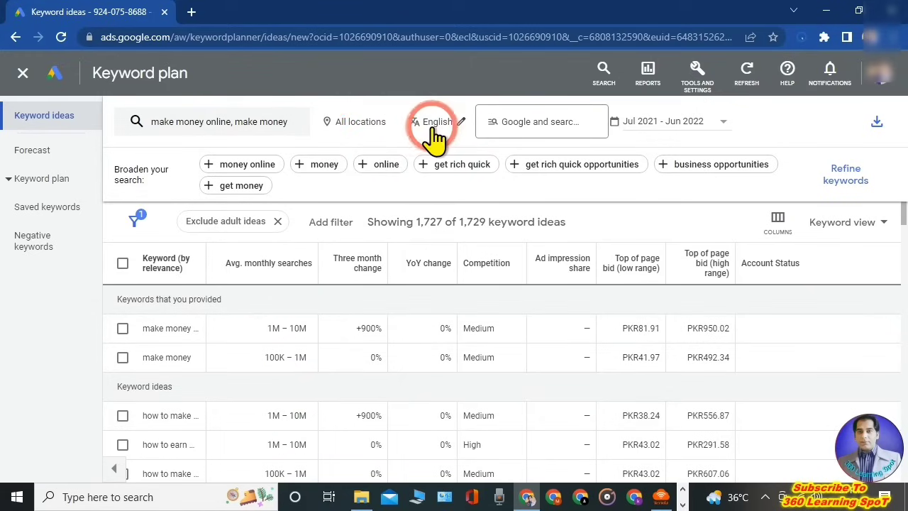
# Choose Google and search partners as the search network and Last 12 months as the date range.
pyautogui.click(549, 128)
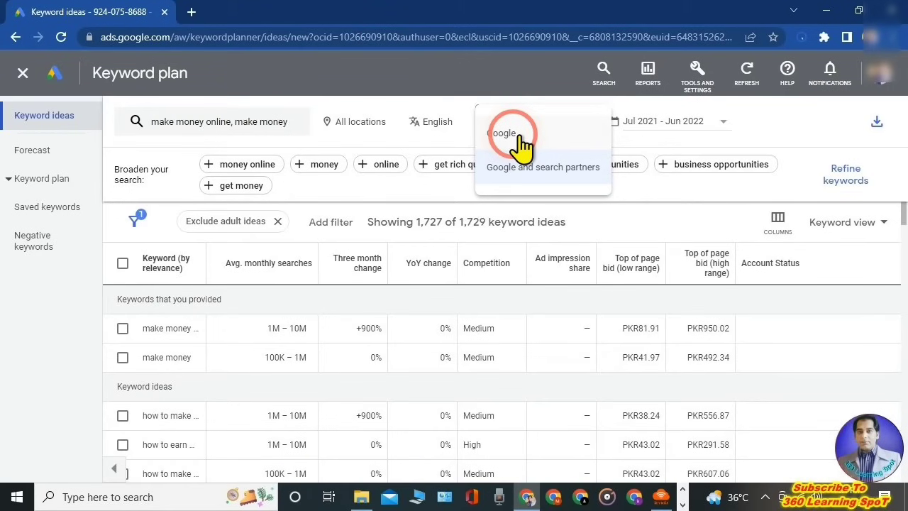
pyautogui.click(557, 172)
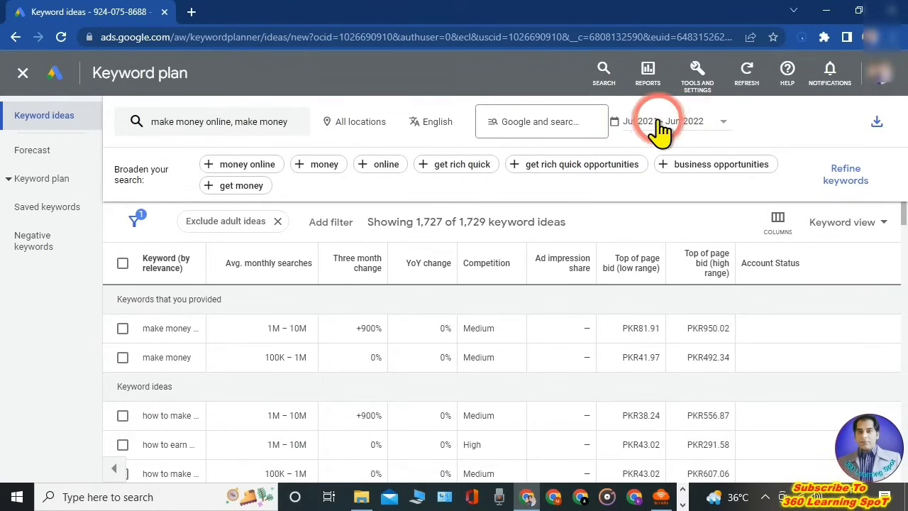
pyautogui.click(722, 122)
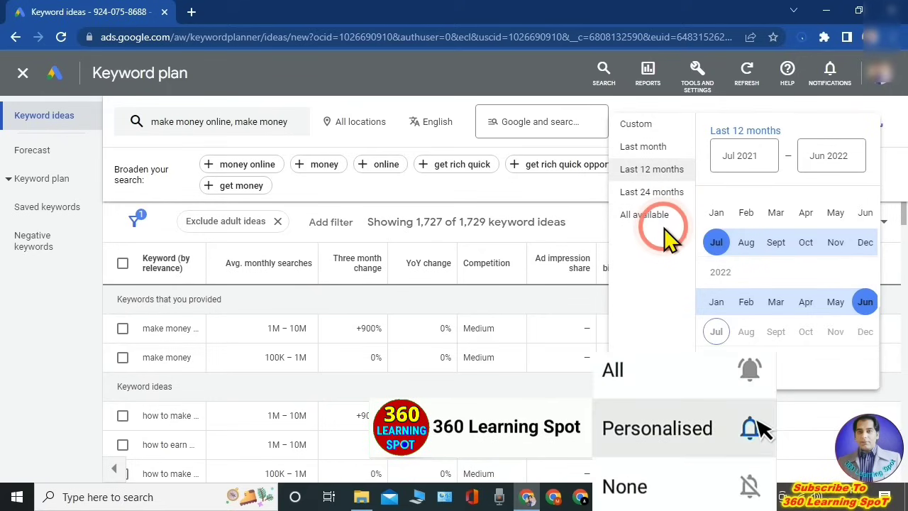
pyautogui.click(652, 173)
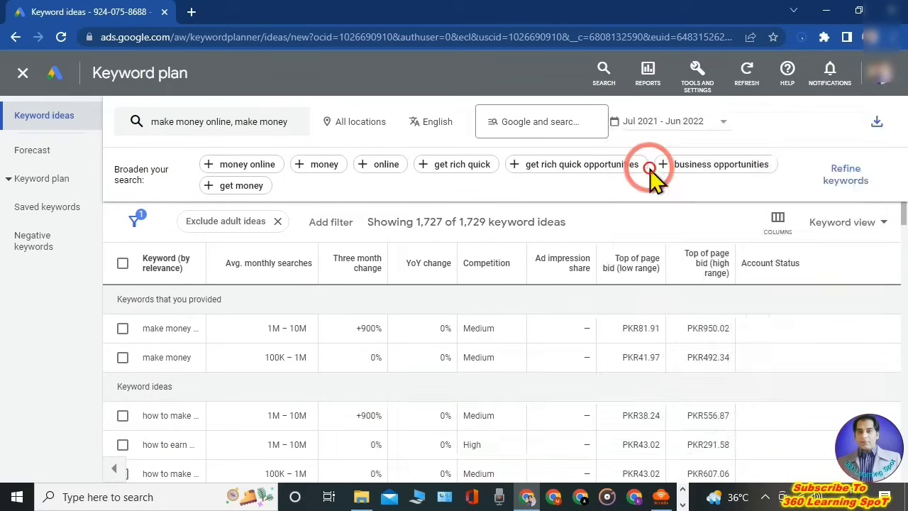
pyautogui.click(224, 222)
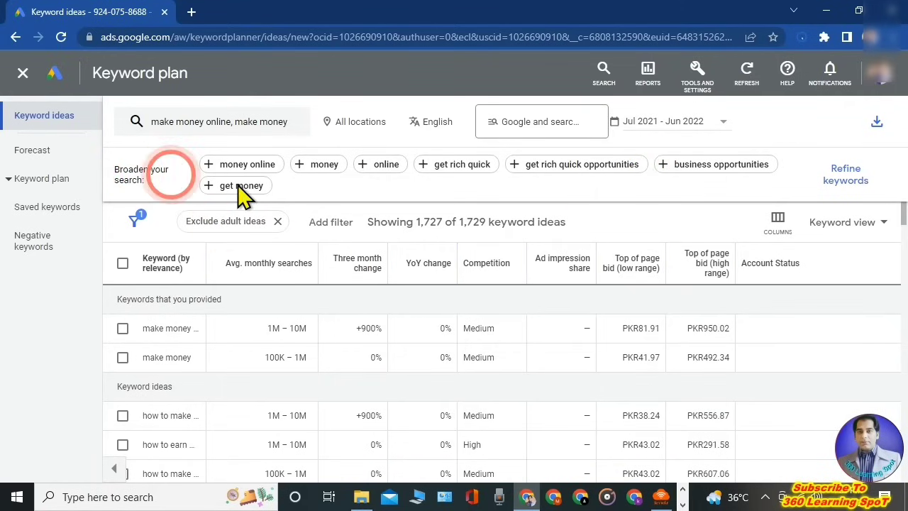
pyautogui.scroll(-1, 396, 375)
pyautogui.scroll(-1, 396, 375)
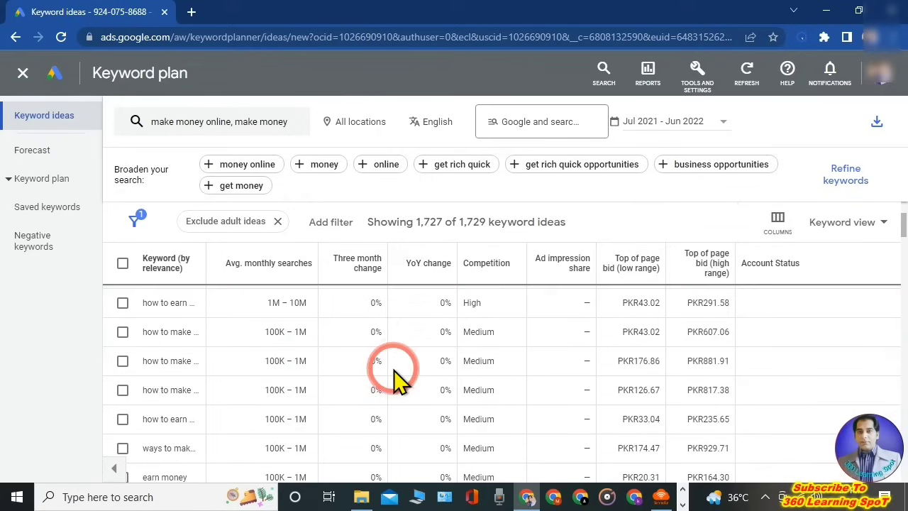
pyautogui.scroll(2, 395, 377)
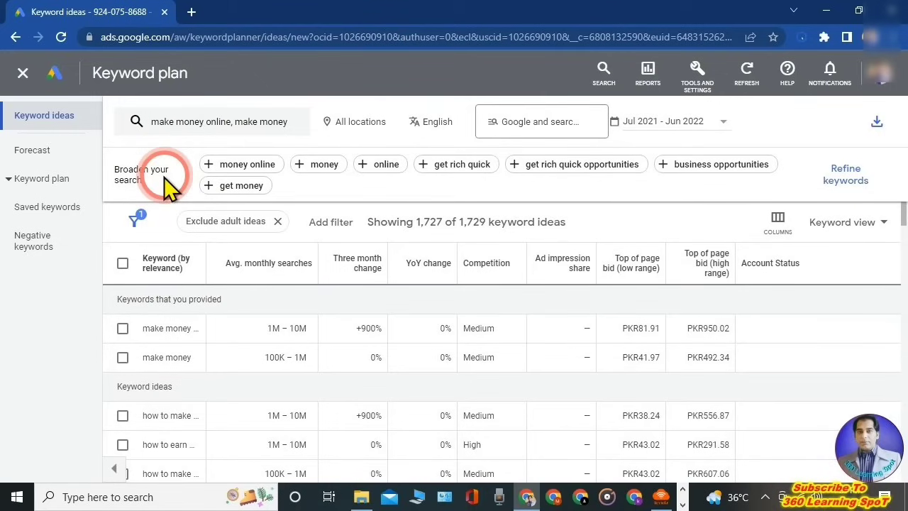
# Refine the keyword ideas by excluding the brand concepts amazon, skrill and ebay.
pyautogui.click(846, 175)
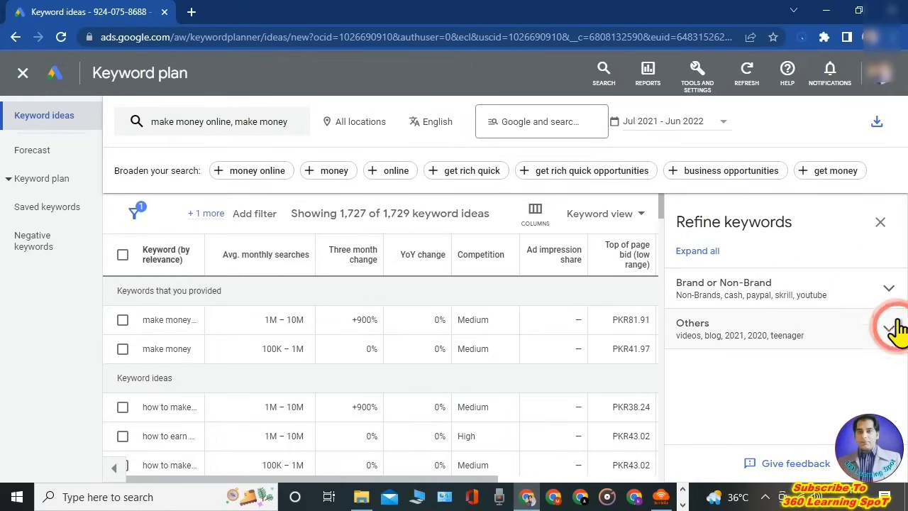
pyautogui.click(891, 292)
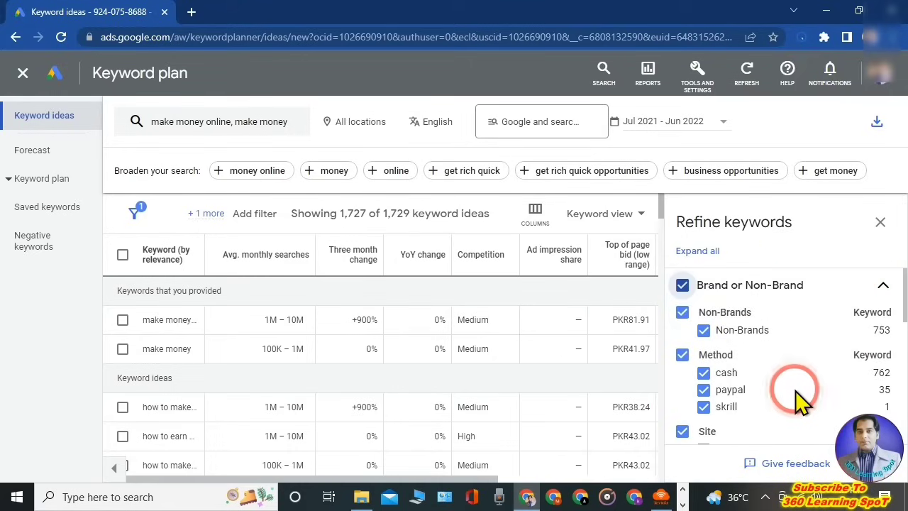
pyautogui.scroll(-1, 800, 401)
pyautogui.scroll(1, 803, 401)
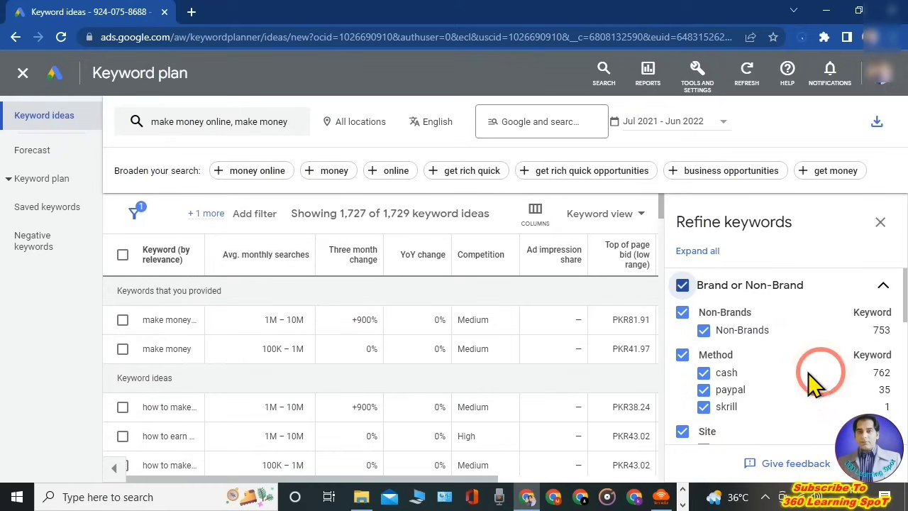
pyautogui.scroll(-2, 709, 366)
pyautogui.click(705, 359)
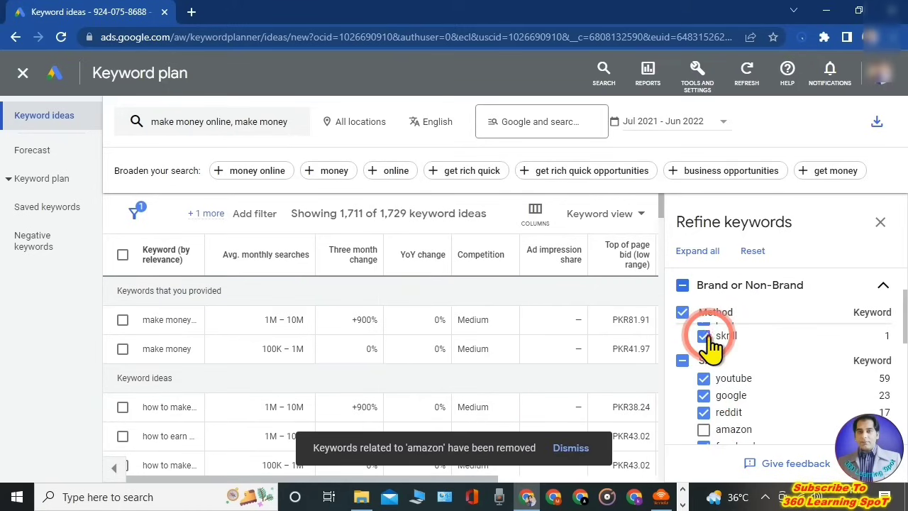
pyautogui.click(706, 336)
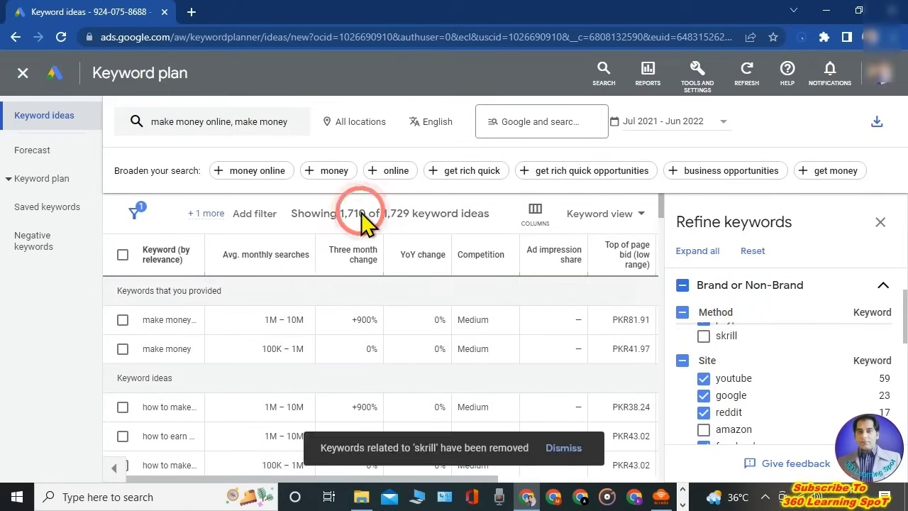
pyautogui.scroll(2, 752, 382)
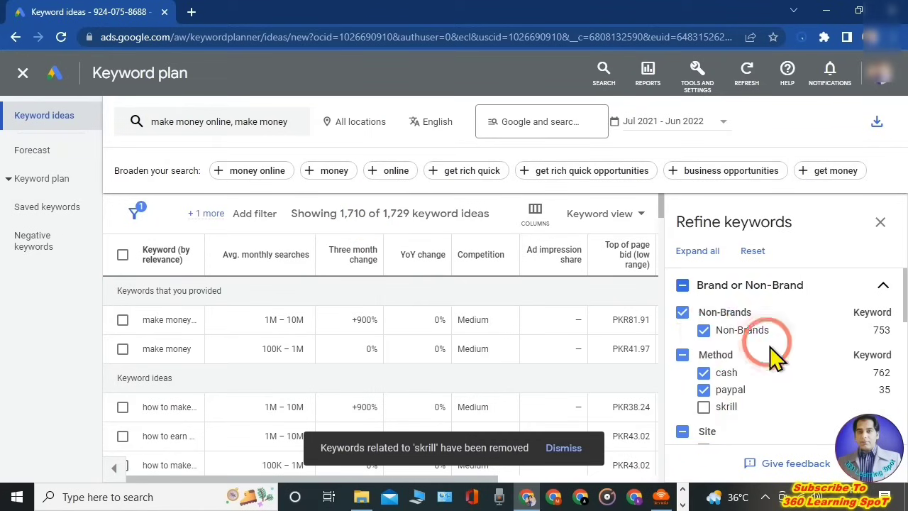
pyautogui.scroll(-3, 777, 351)
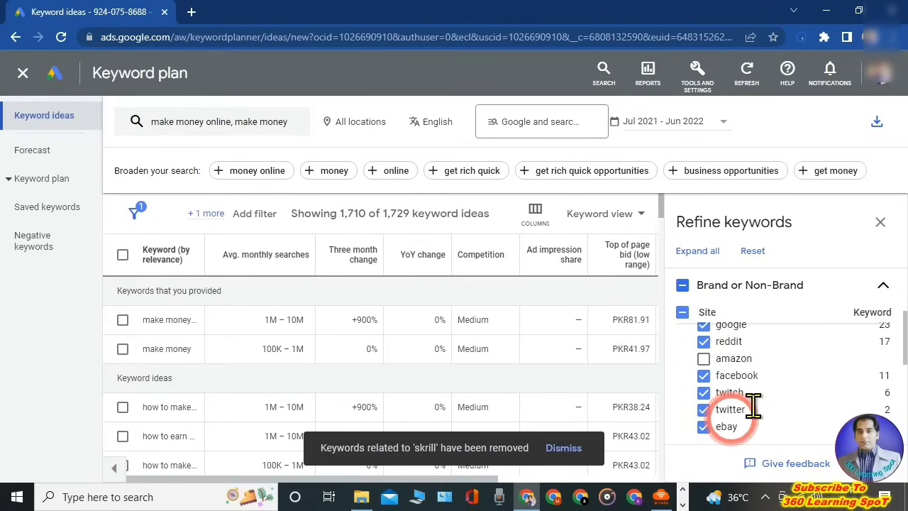
pyautogui.click(703, 427)
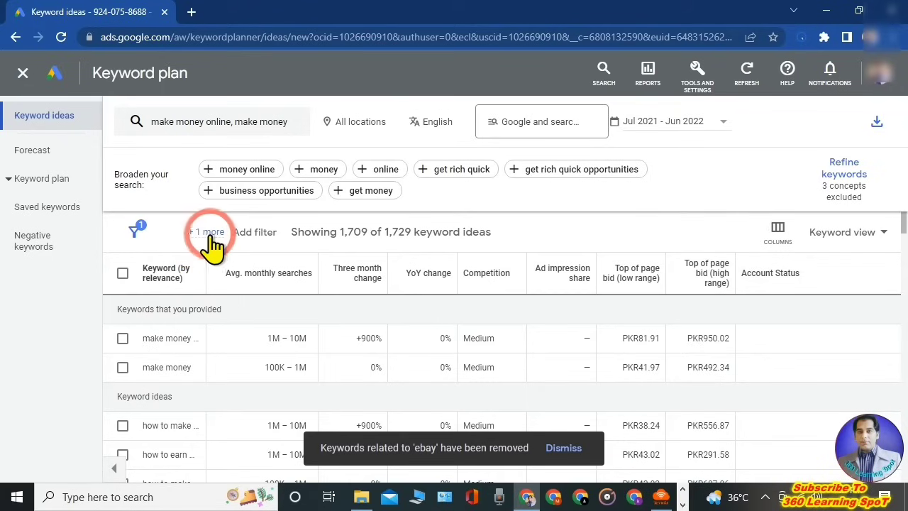
# Add a Competition filter that limits the keyword ideas to Low competition, and apply it.
pyautogui.click(253, 235)
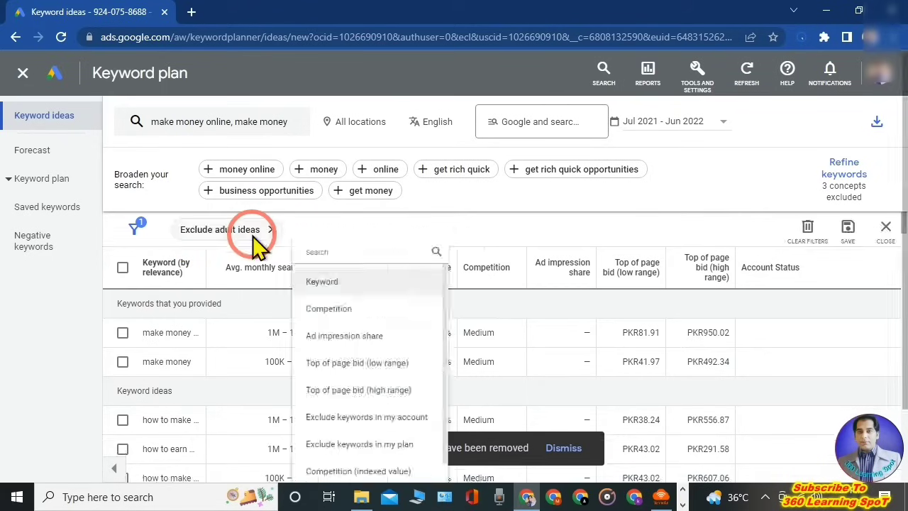
pyautogui.click(239, 272)
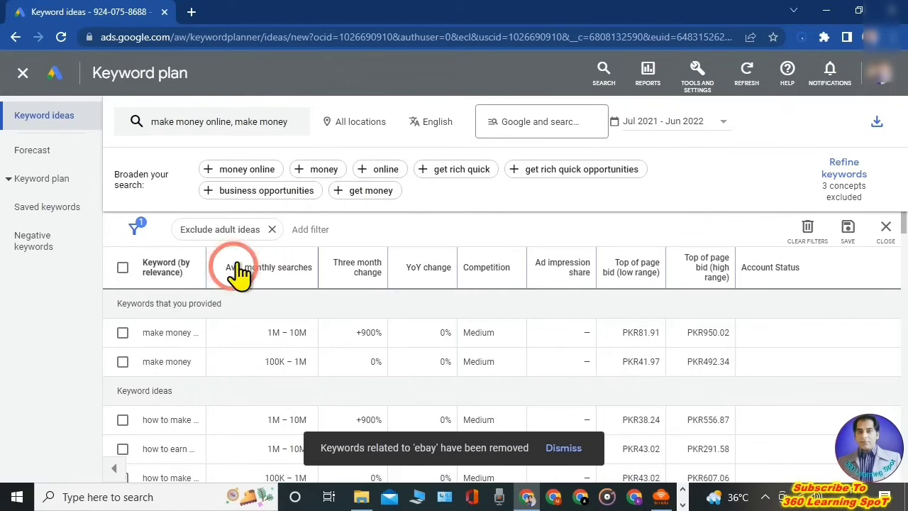
pyautogui.click(308, 229)
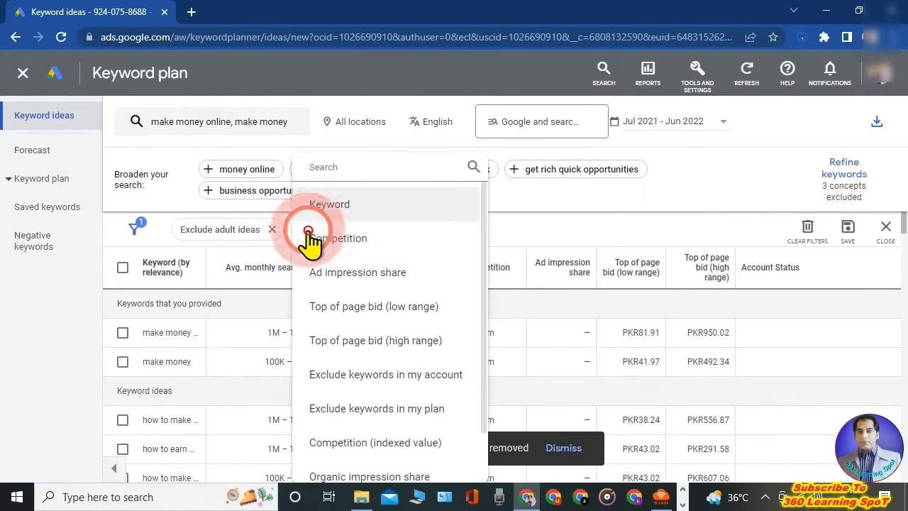
pyautogui.click(352, 249)
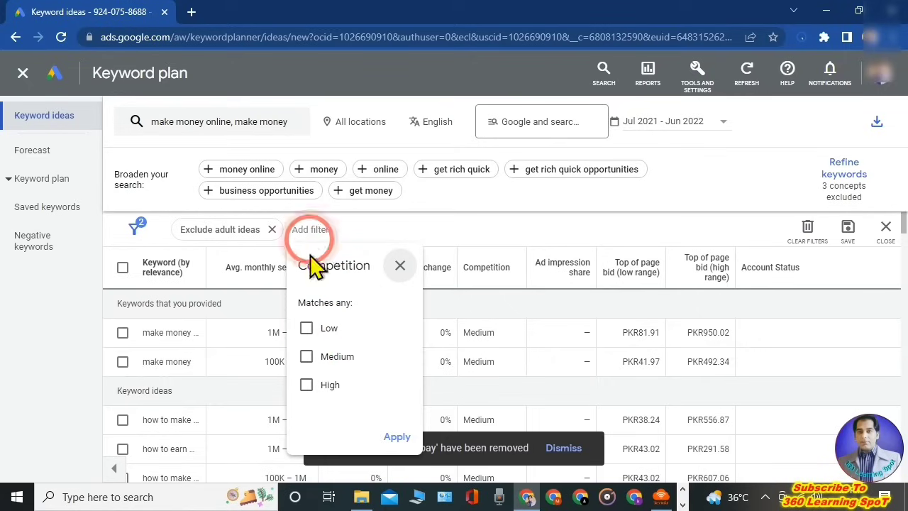
pyautogui.click(307, 329)
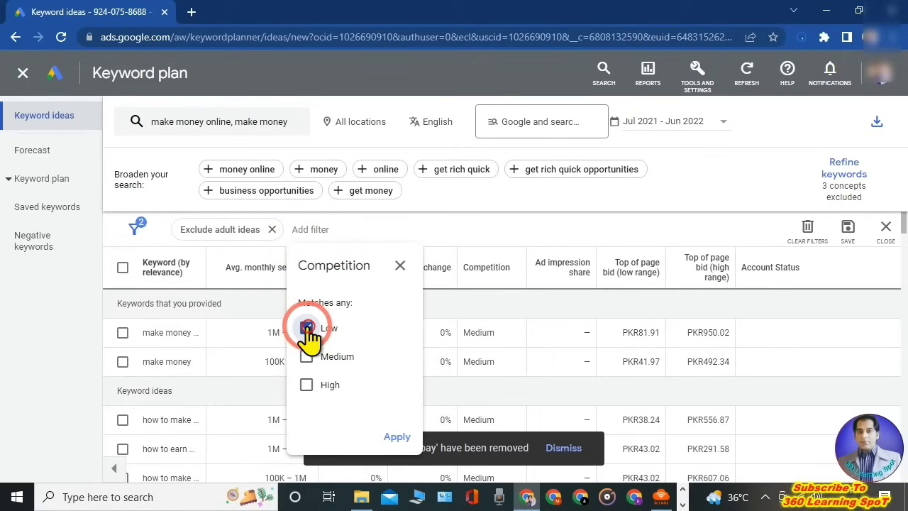
pyautogui.click(399, 438)
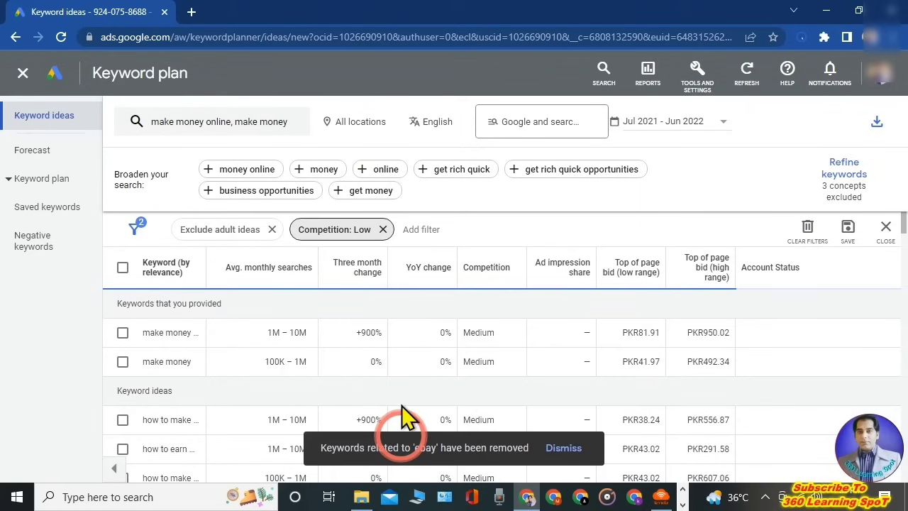
pyautogui.click(411, 374)
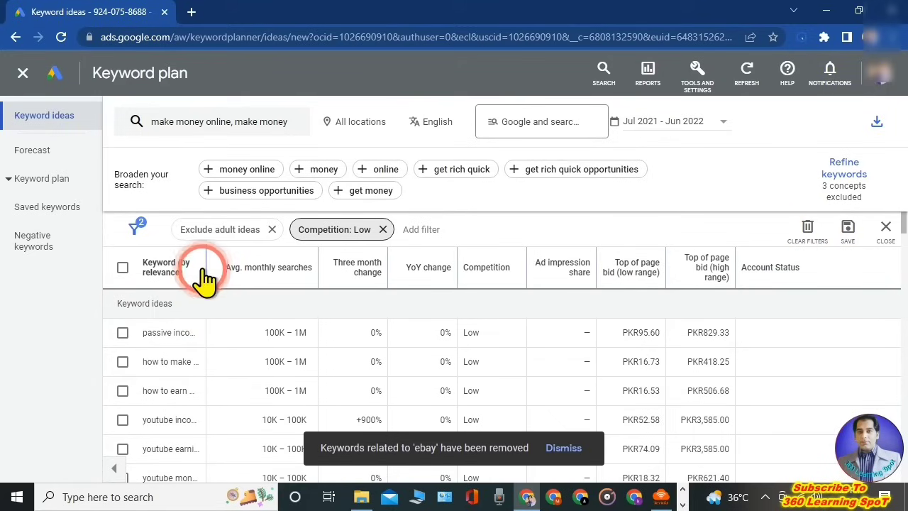
# Widen the Keyword column to show full keywords, and sort the ideas by Top of page bid (high range) in descending order.
pyautogui.moveTo(206, 258); pyautogui.dragTo(355, 274)
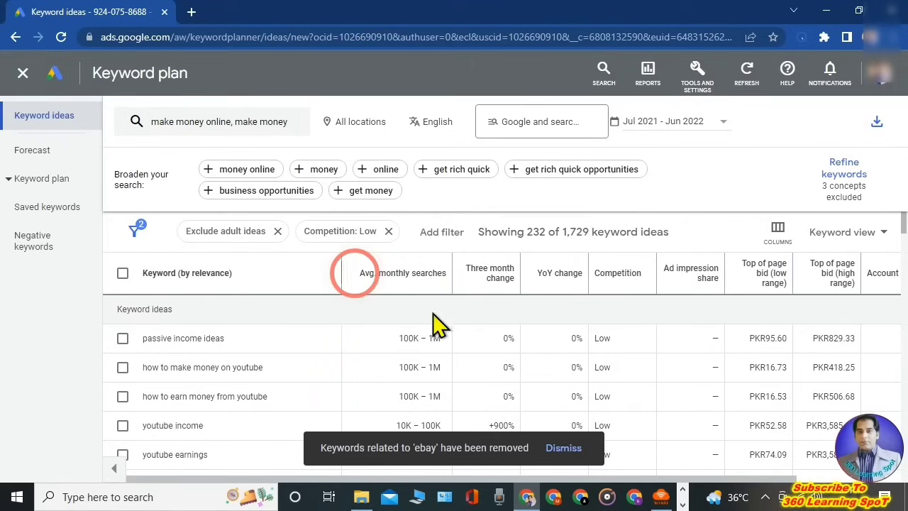
pyautogui.click(220, 365)
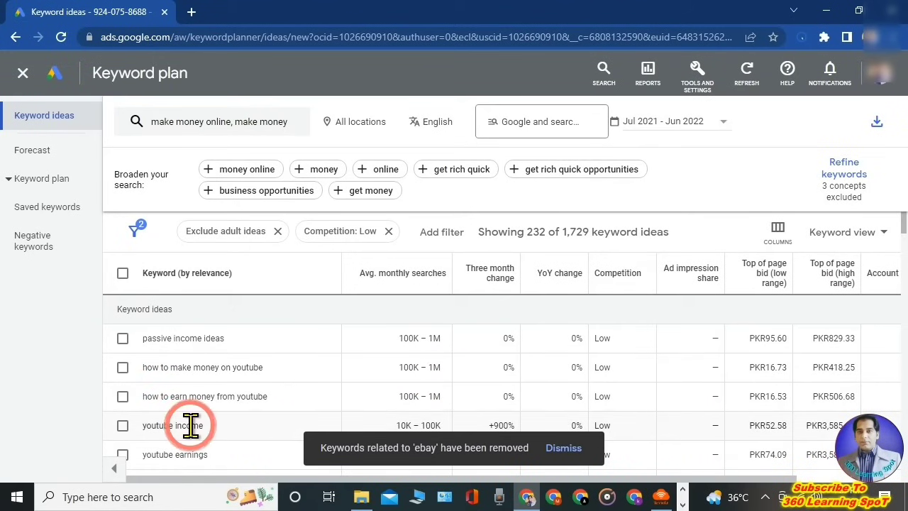
pyautogui.moveTo(802, 287)
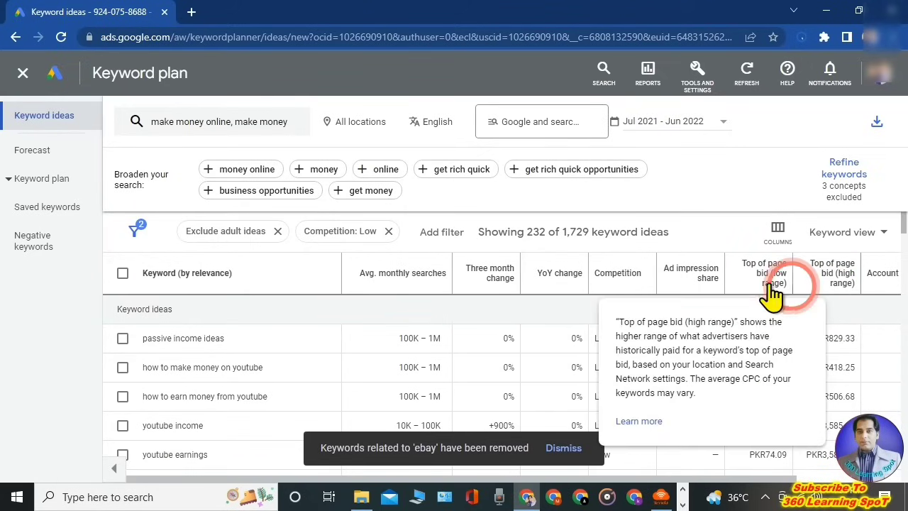
pyautogui.moveTo(777, 289)
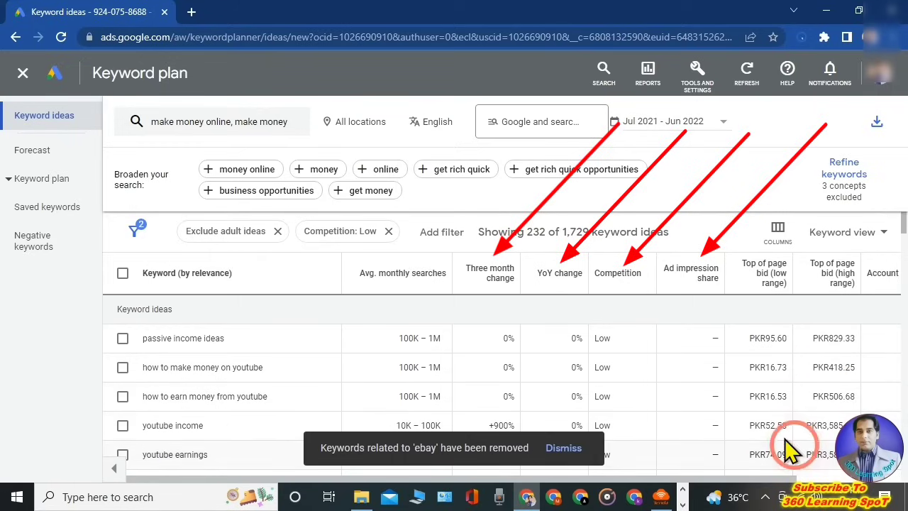
pyautogui.click(833, 275)
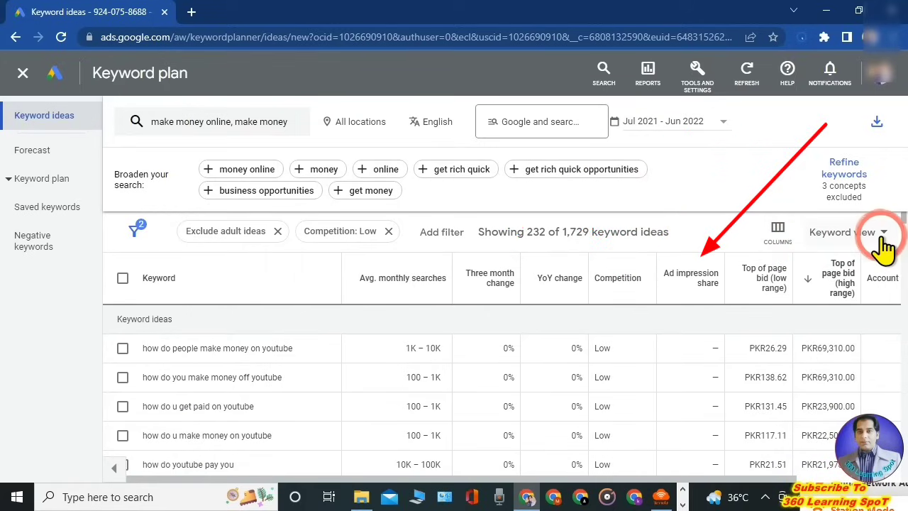
# Remove the YoY change, Ad impression share and Account Status columns from the keyword ideas table.
pyautogui.click(778, 238)
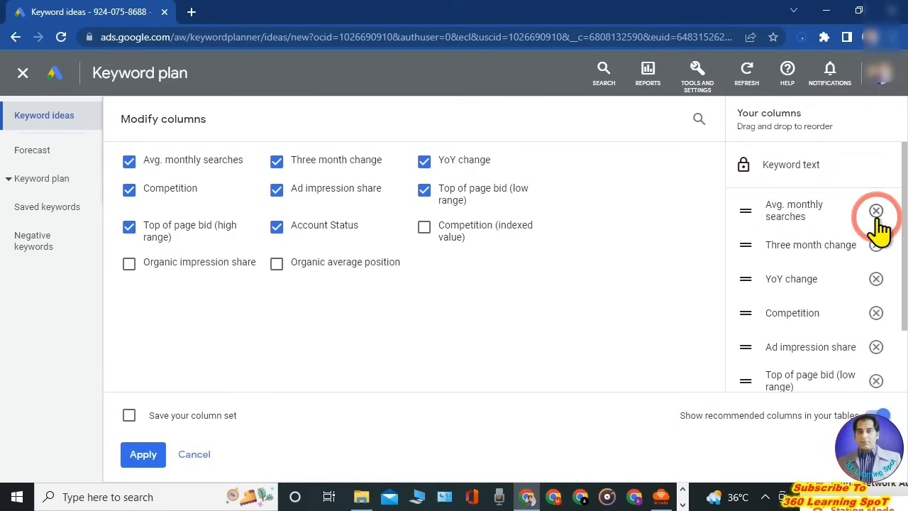
pyautogui.scroll(-1, 849, 286)
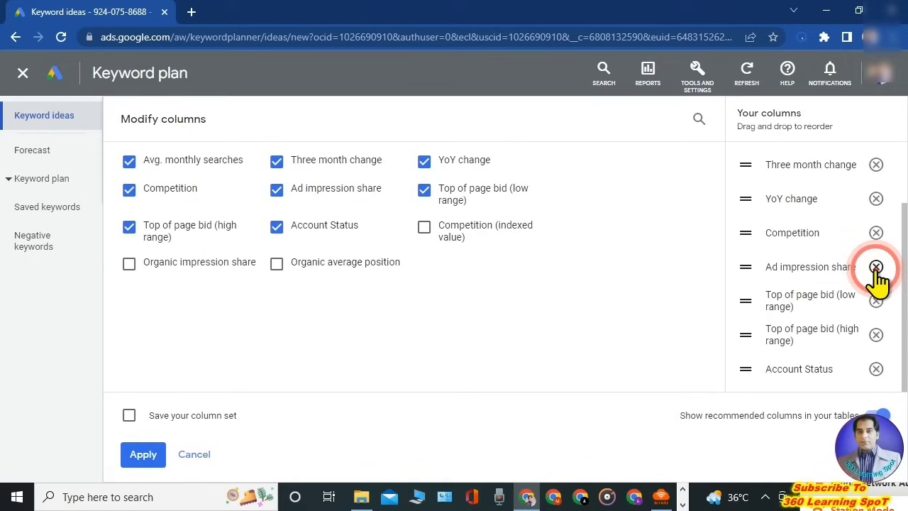
pyautogui.click(876, 267)
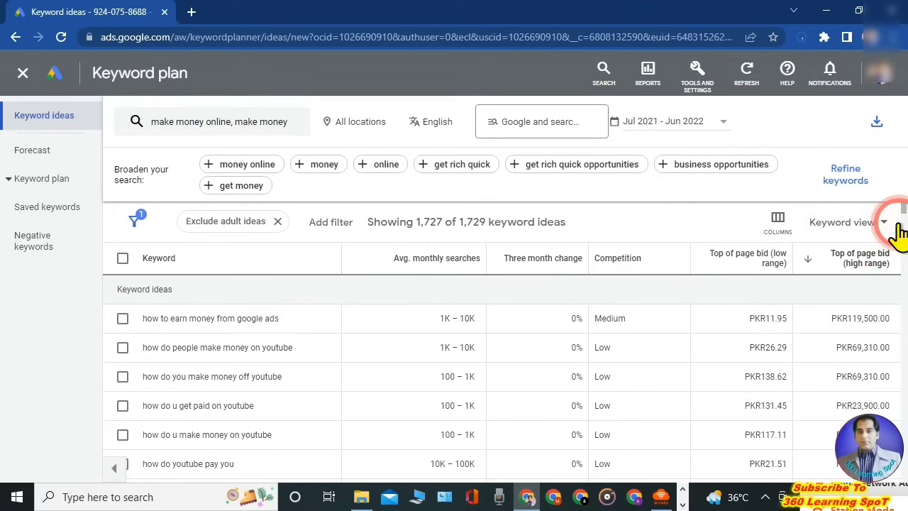
# Examine the keywords of the Fast Ways group in Grouped view, and return to Keyword view.
pyautogui.click(883, 228)
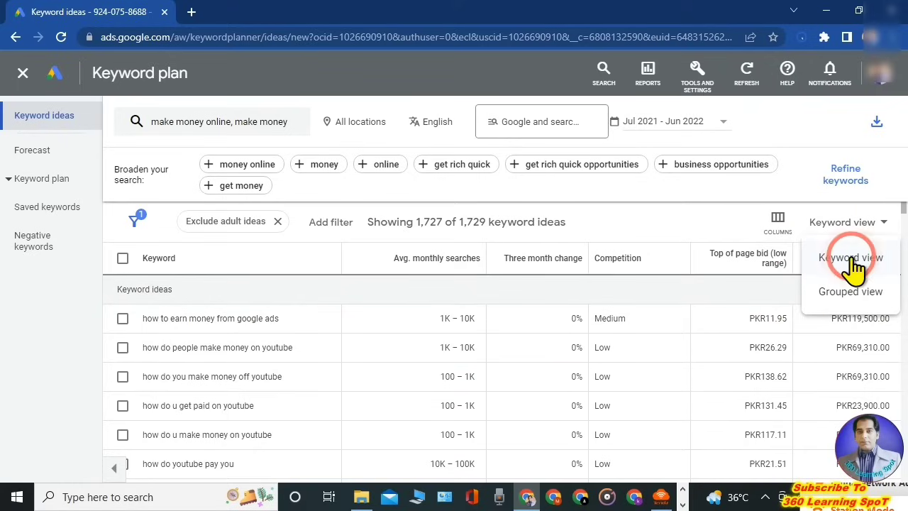
pyautogui.click(853, 295)
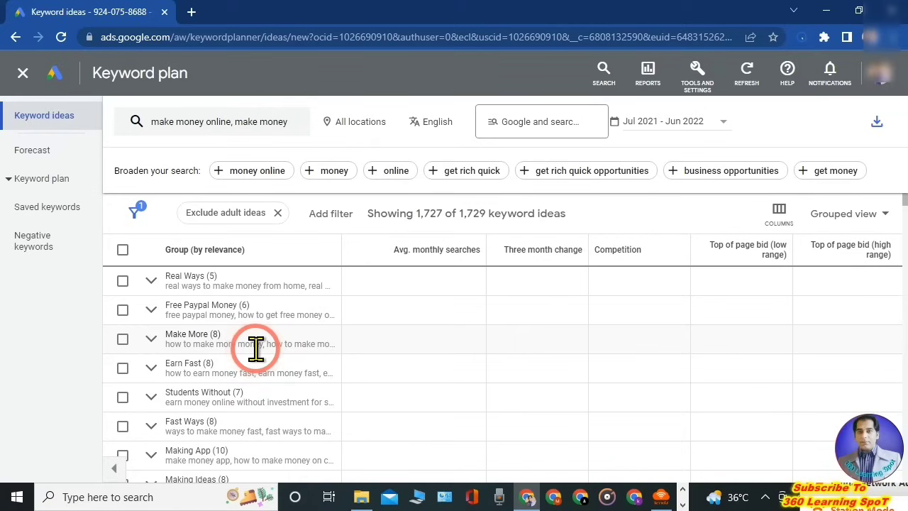
pyautogui.click(151, 426)
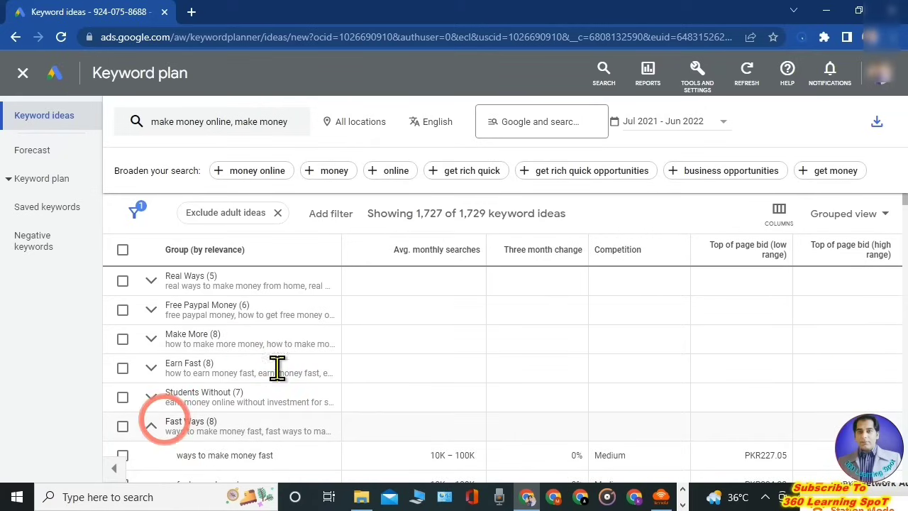
pyautogui.scroll(-1, 282, 364)
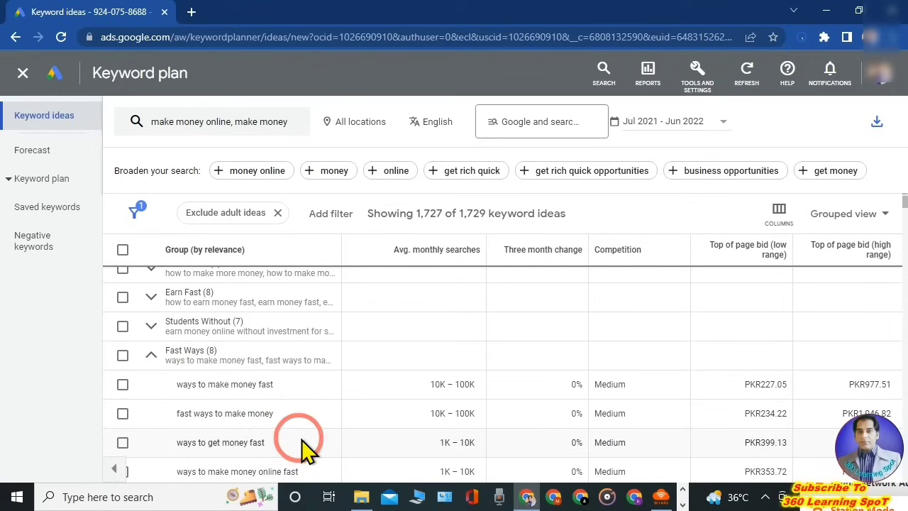
pyautogui.scroll(-1, 301, 439)
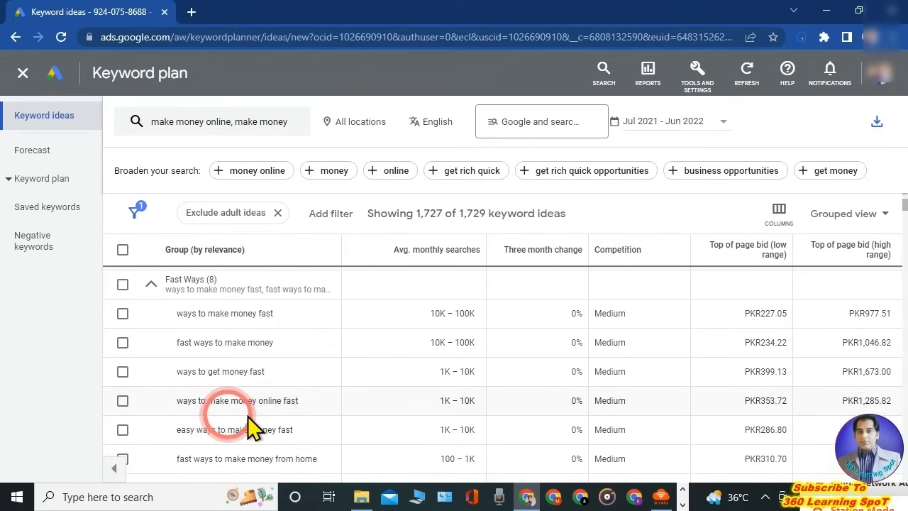
pyautogui.click(151, 283)
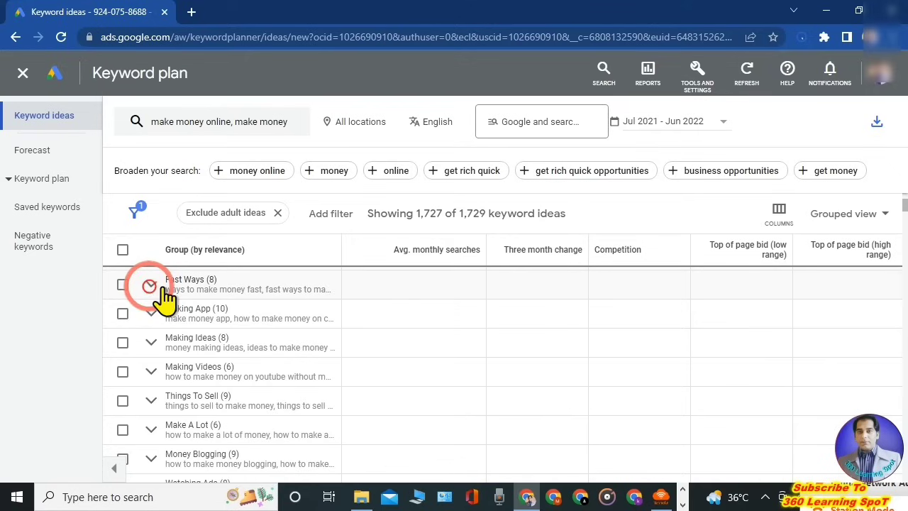
pyautogui.click(884, 214)
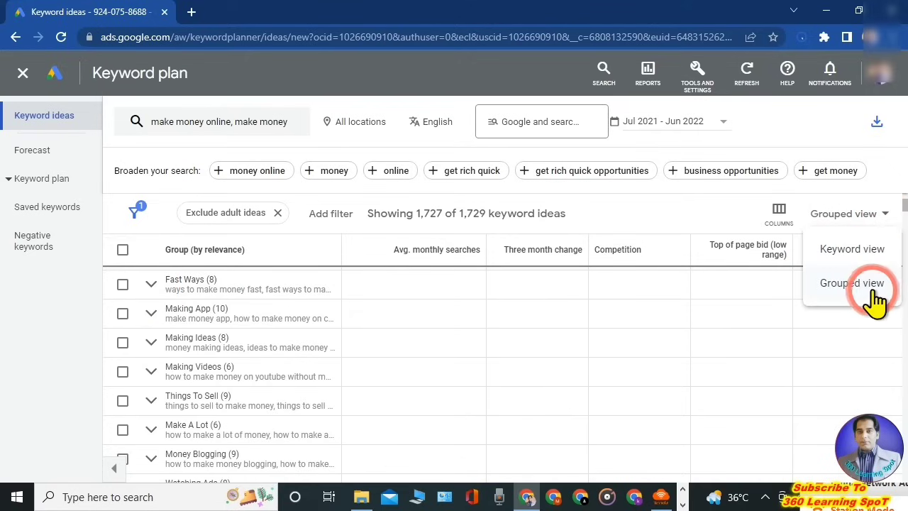
pyautogui.click(875, 259)
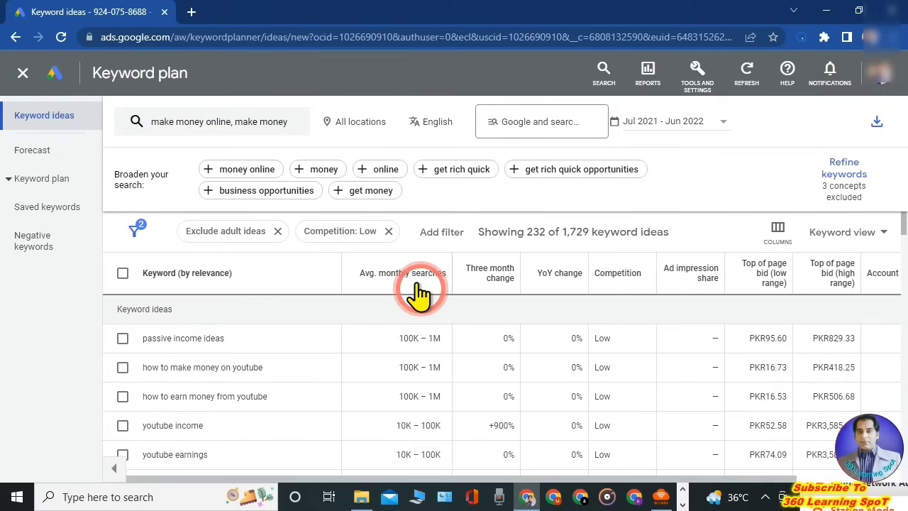
# Sort the keyword ideas by Avg. monthly searches in descending order, and reverse the sort to ascending.
pyautogui.moveTo(414, 280)
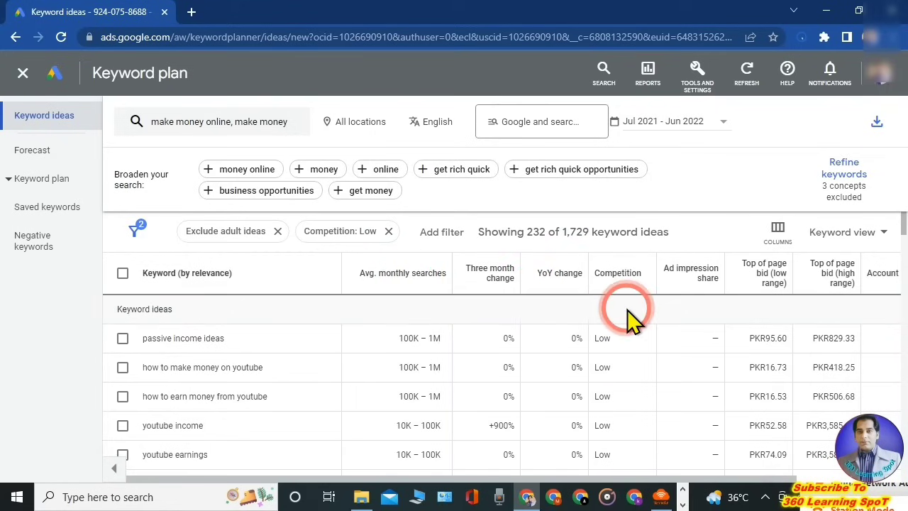
pyautogui.click(412, 281)
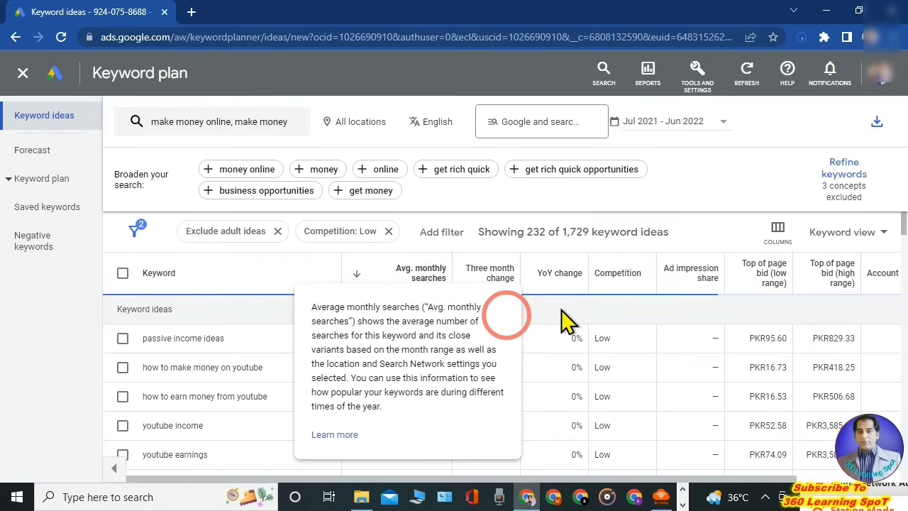
pyautogui.click(360, 276)
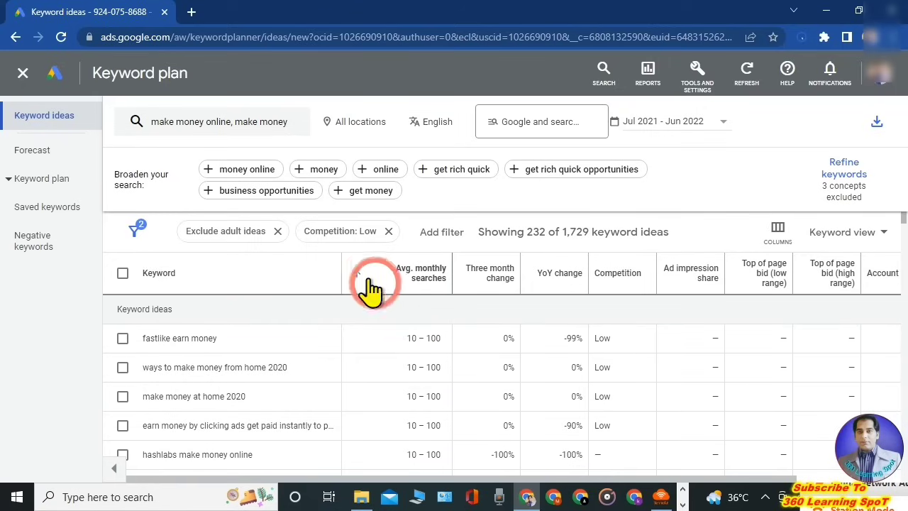
pyautogui.click(364, 284)
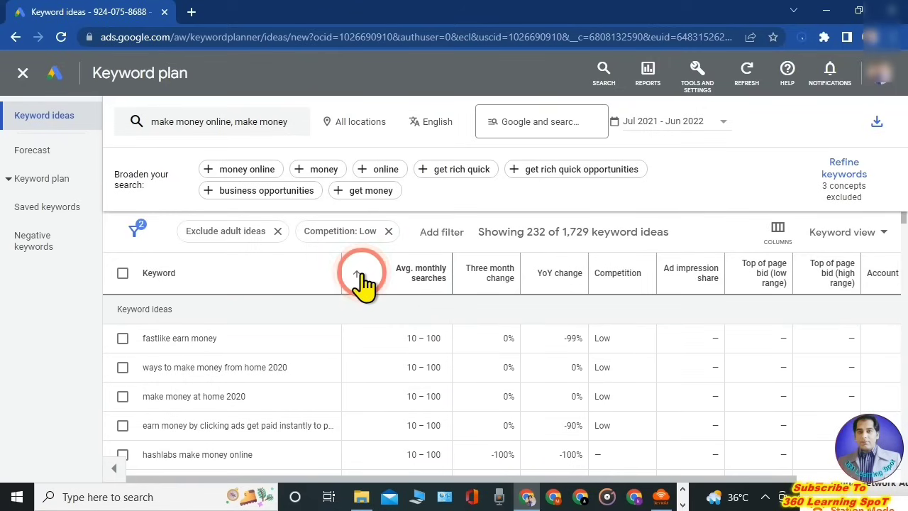
# Sort the keyword ideas by Competition in ascending and descending order, and by Top of page bid (high range) in descending order.
pyautogui.click(645, 278)
pyautogui.click(644, 279)
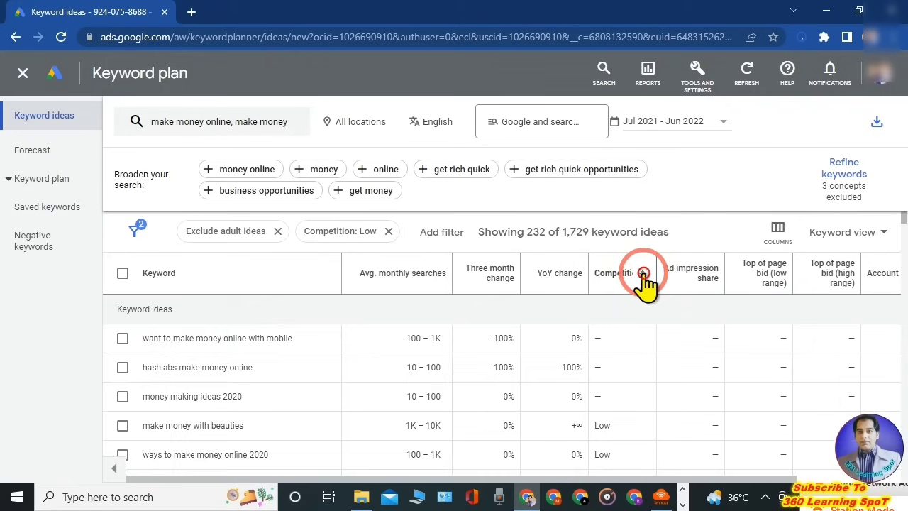
pyautogui.click(644, 278)
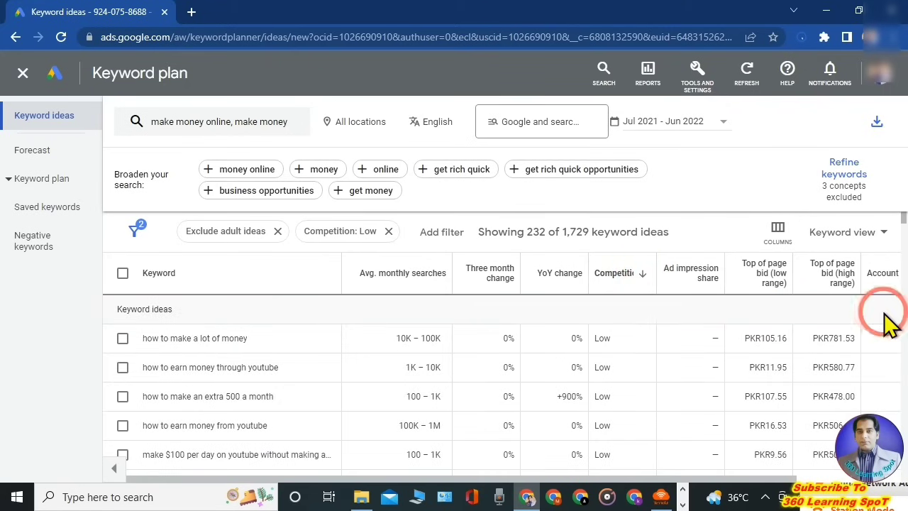
pyautogui.click(845, 294)
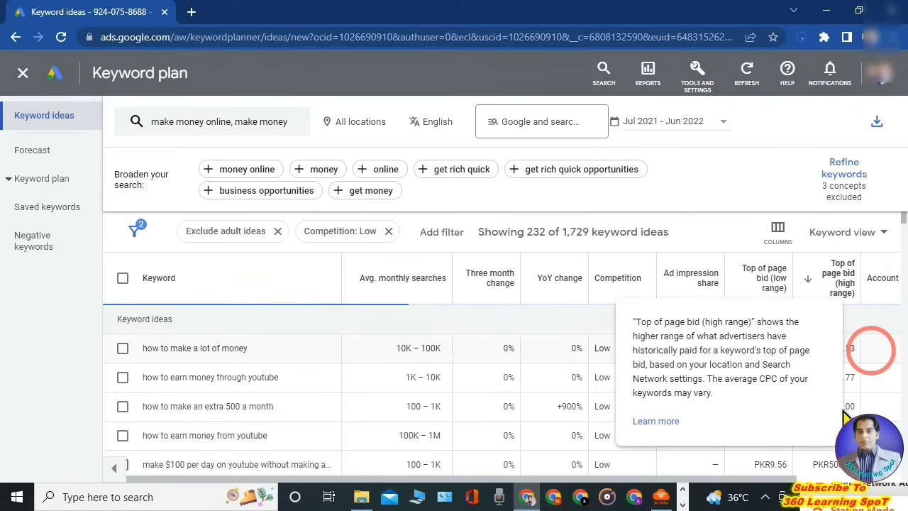
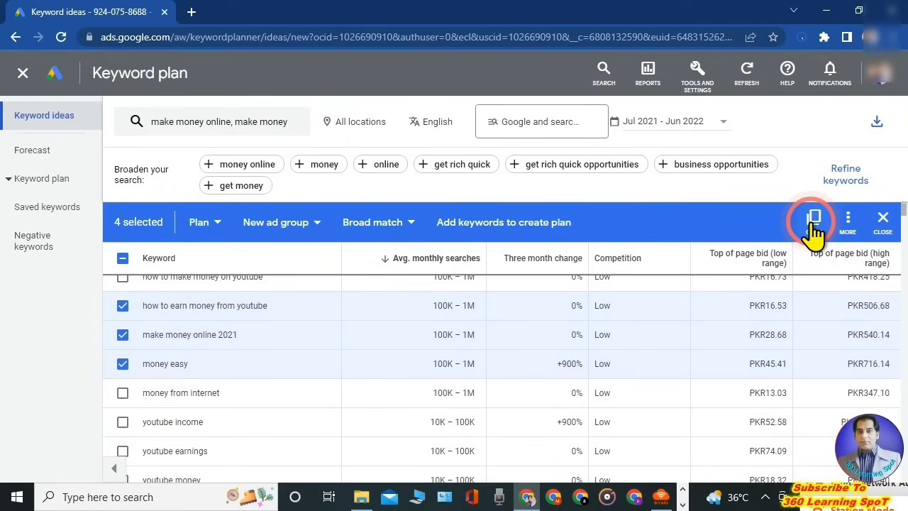
# Select all the filtered keyword ideas at once, and clear the entire selection.
pyautogui.click(118, 238)
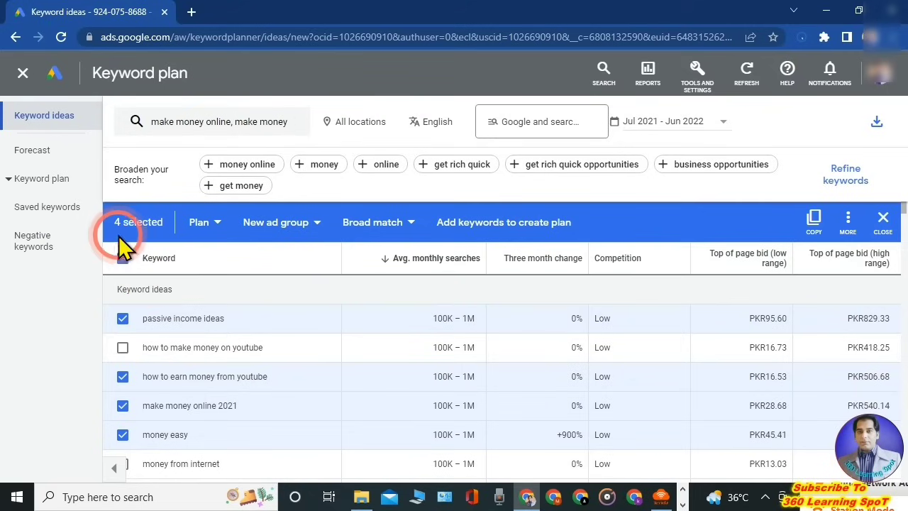
pyautogui.click(122, 260)
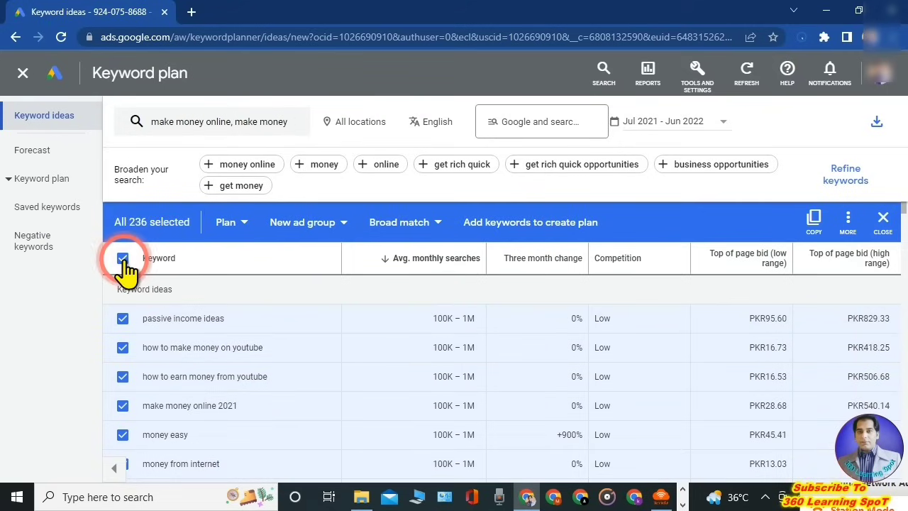
pyautogui.click(122, 260)
pyautogui.click(122, 260)
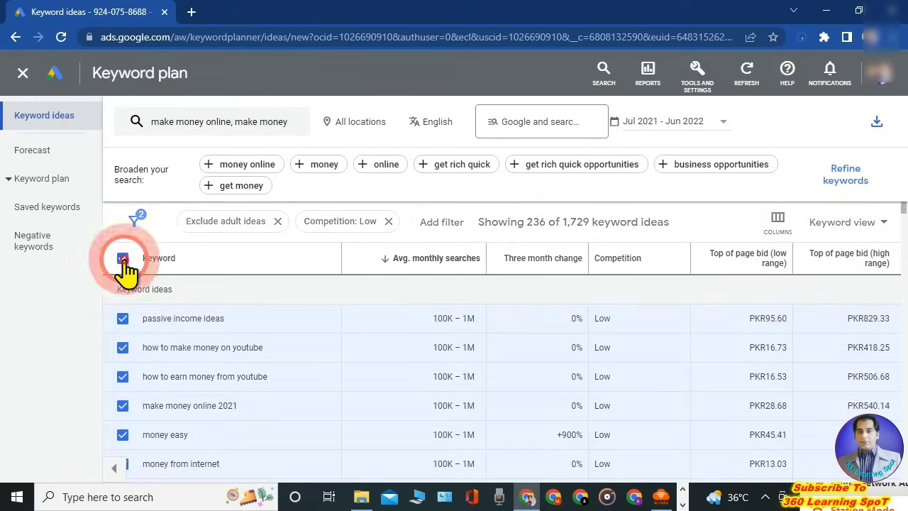
pyautogui.click(123, 260)
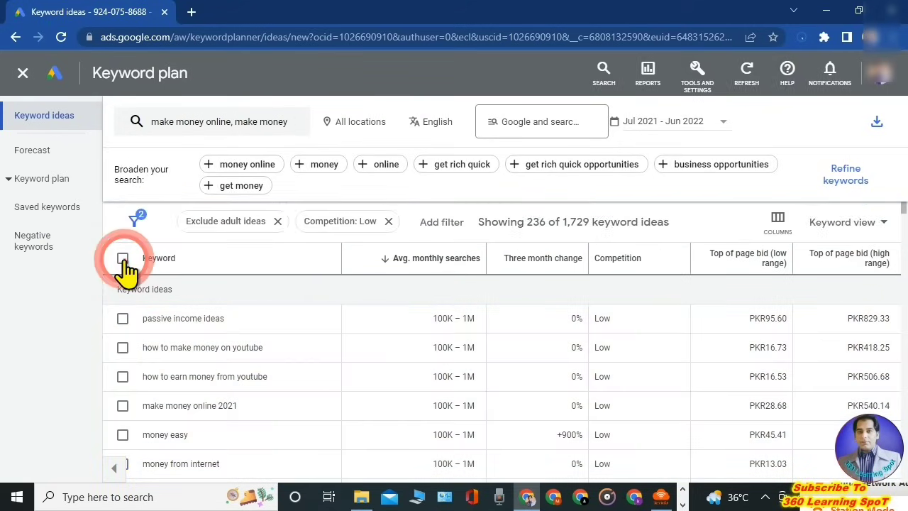
# Download all the filtered keyword ideas as a .csv file and open it in Neat Office Calc with the Unicode (UTF-16) import settings.
pyautogui.click(122, 259)
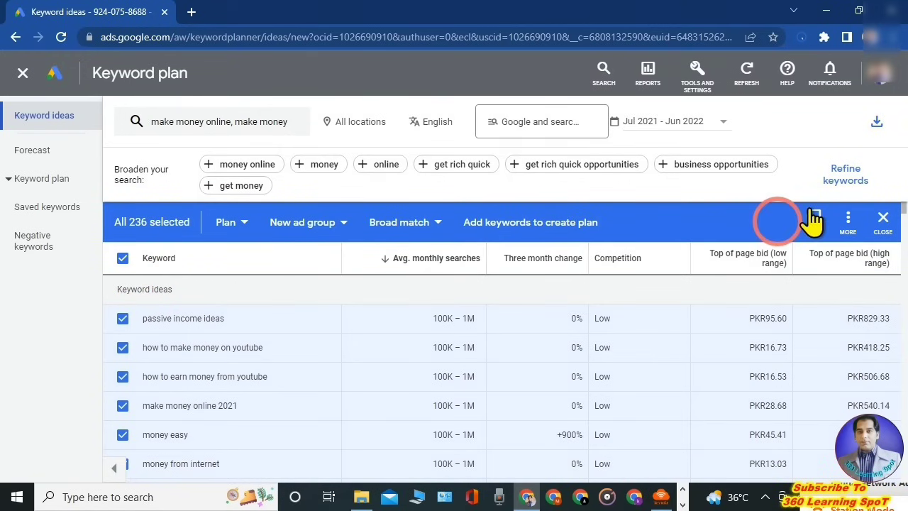
pyautogui.click(879, 131)
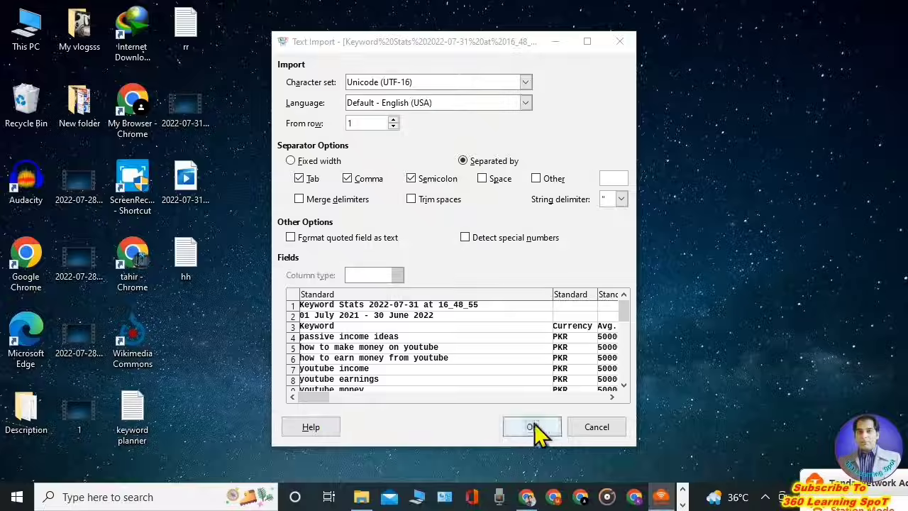
pyautogui.click(533, 428)
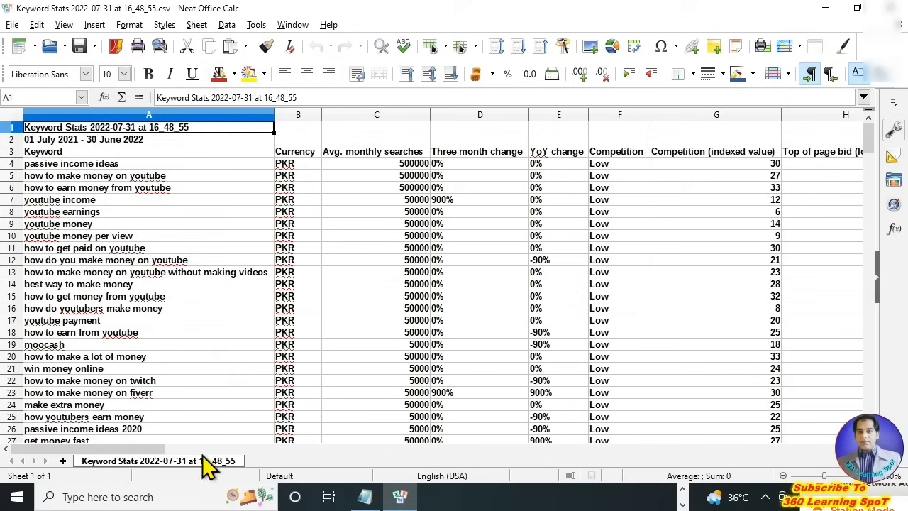
# Delete the Competition (indexed value) and YoY change columns from the keyword stats spreadsheet, and look over the remaining columns.
pyautogui.click(713, 128)
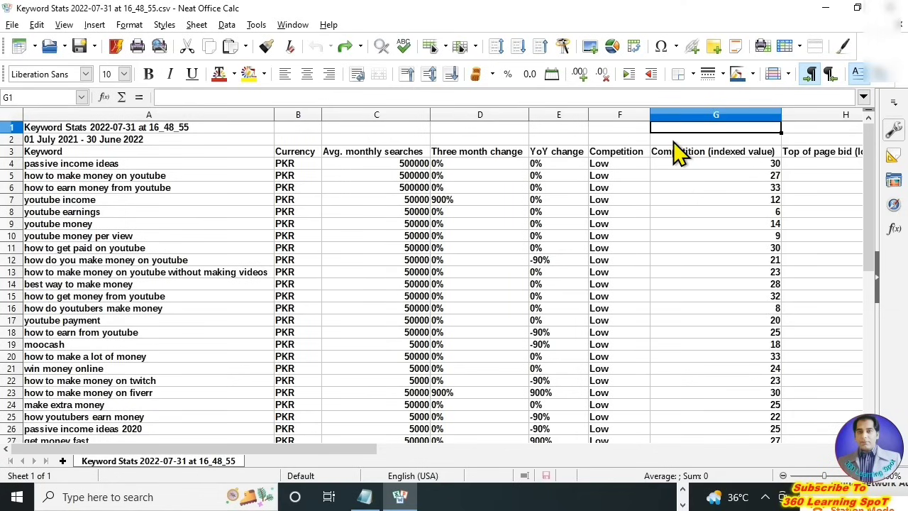
pyautogui.click(716, 115)
pyautogui.rightClick(715, 117)
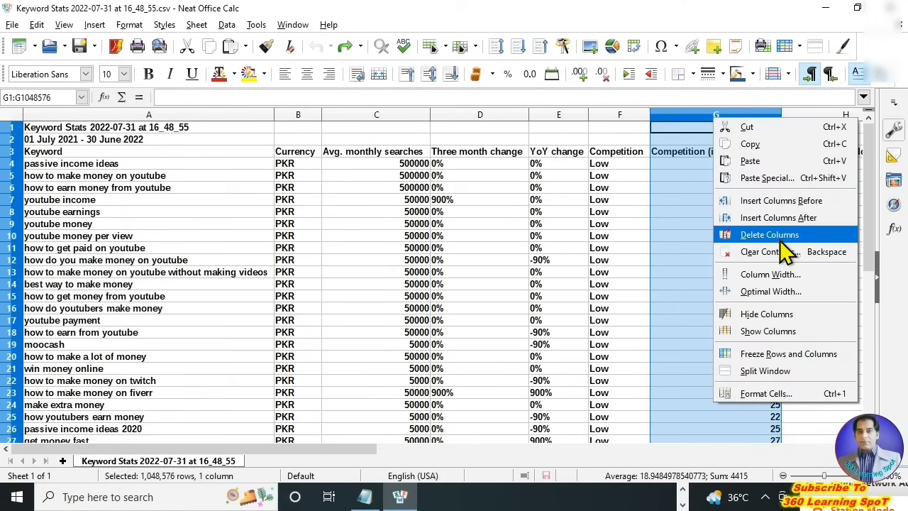
pyautogui.click(774, 236)
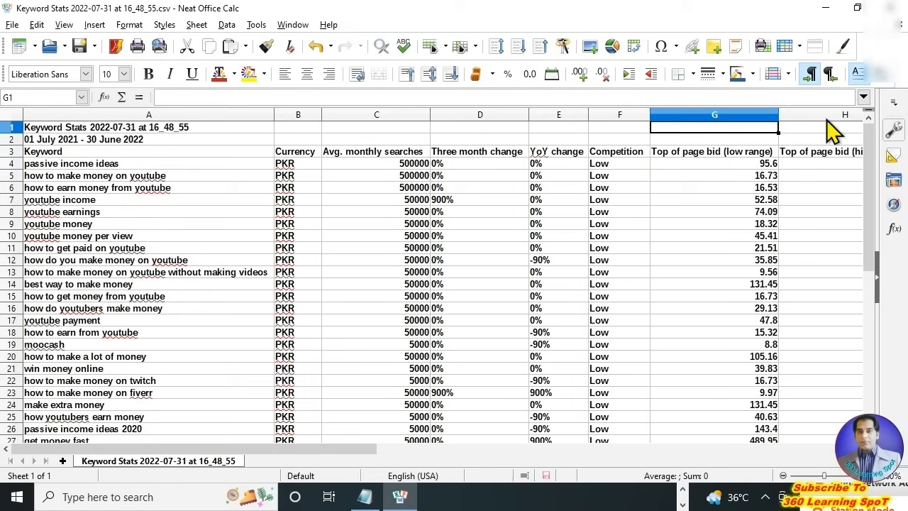
pyautogui.click(566, 117)
pyautogui.rightClick(570, 129)
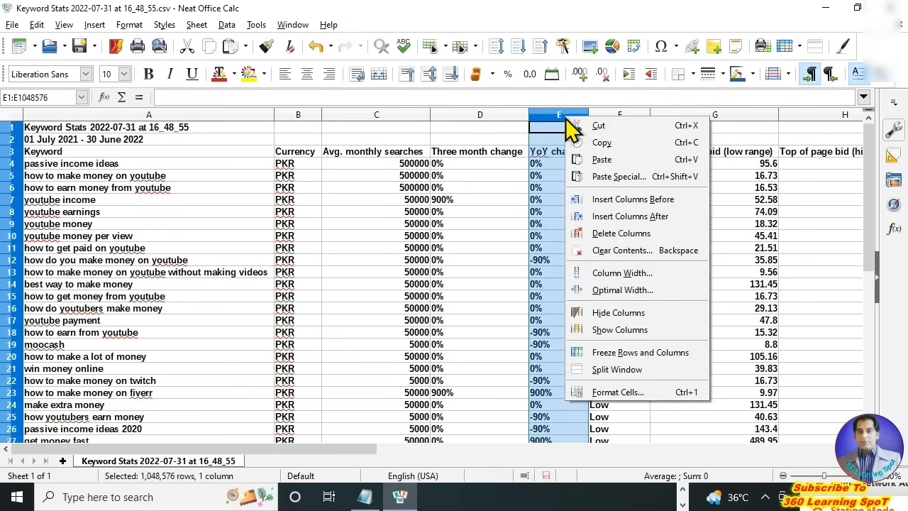
pyautogui.click(642, 238)
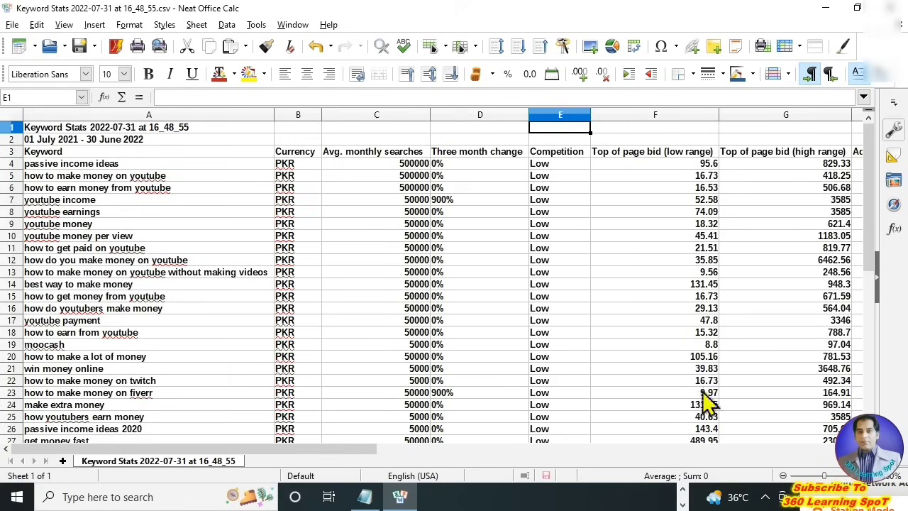
pyautogui.moveTo(379, 448); pyautogui.dragTo(500, 452)
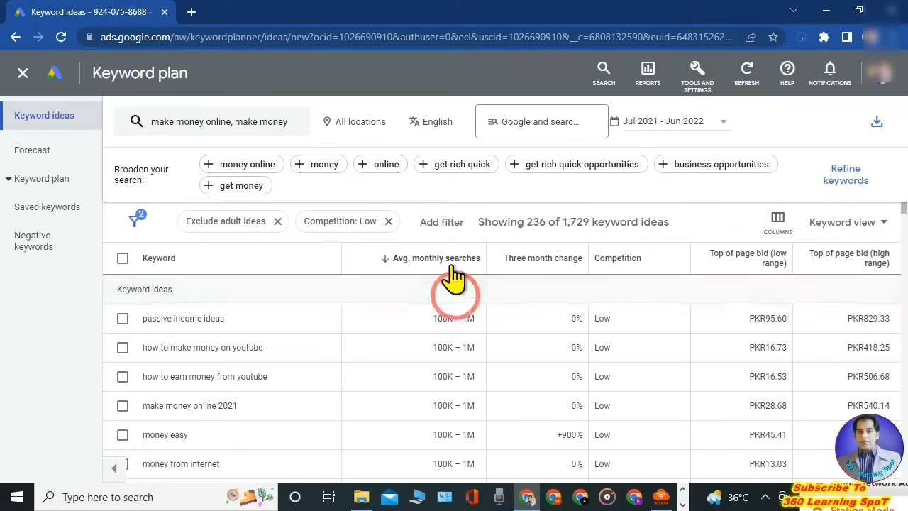
# Switch back to the Keyword Planner ideas in Chrome and close the browser window.
pyautogui.moveTo(454, 264)
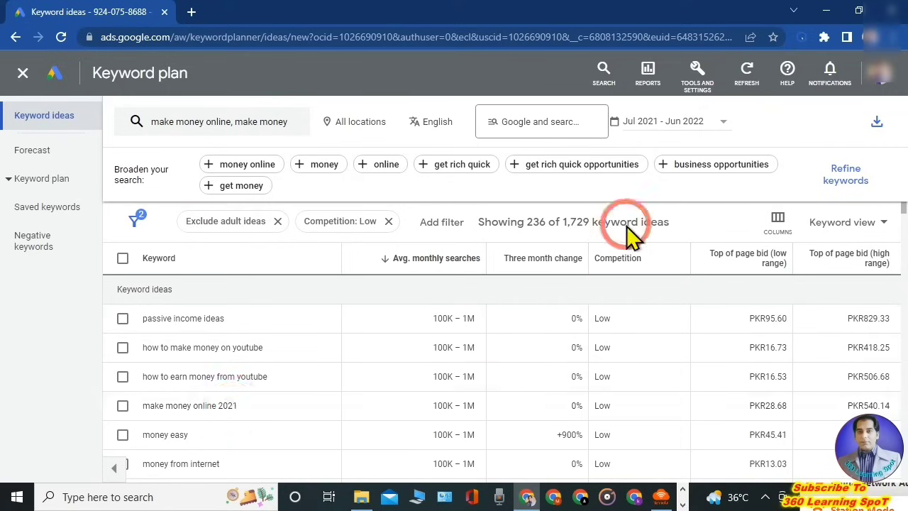
pyautogui.click(901, 21)
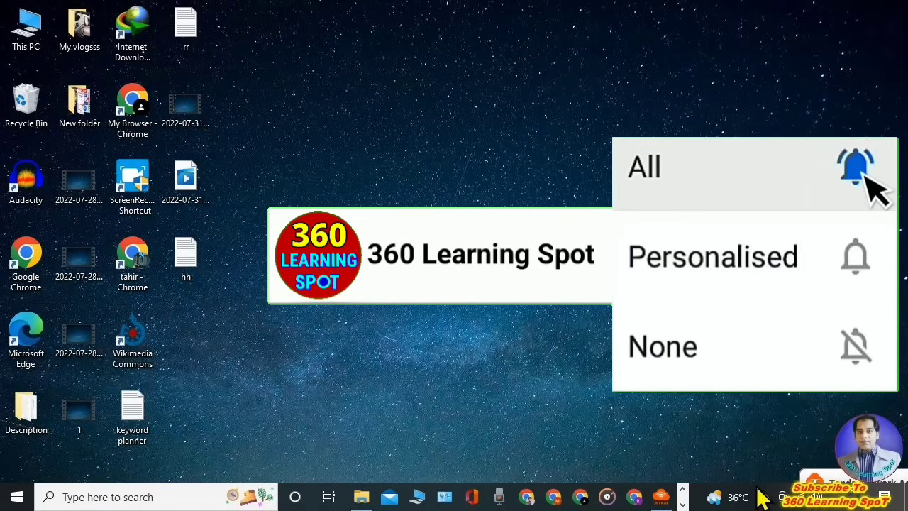